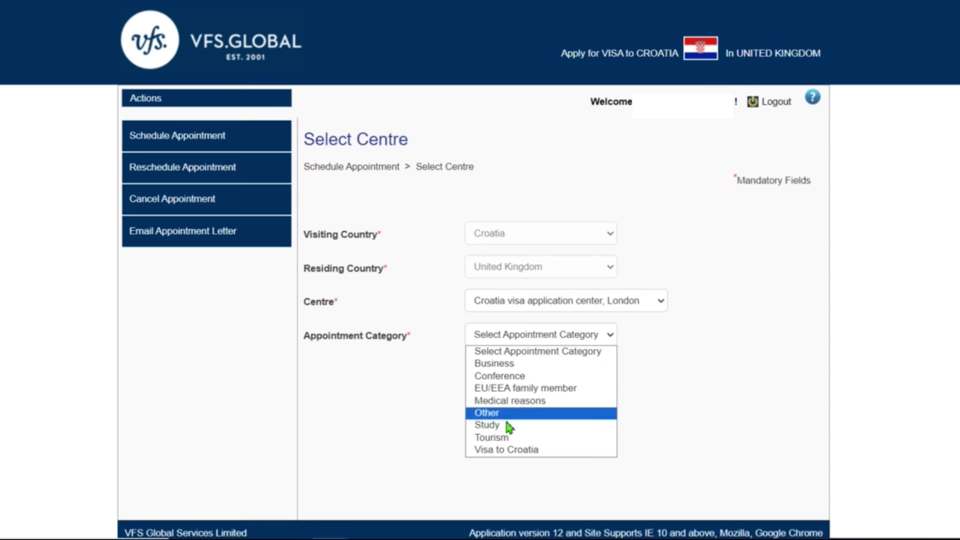
Select the 15:15-15:30 time range on 6 September 2023 for the Croatia visa appointment.
click(507, 439)
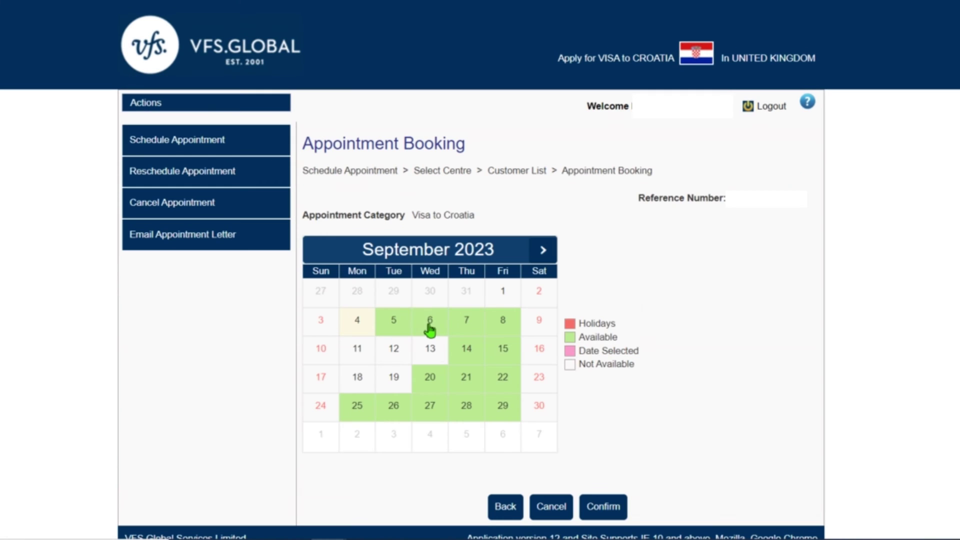
click(429, 324)
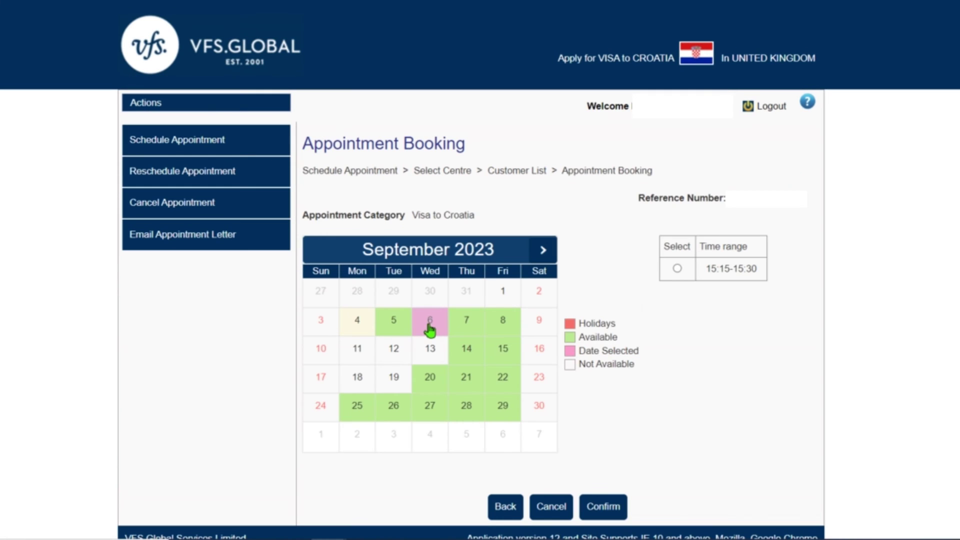
click(677, 269)
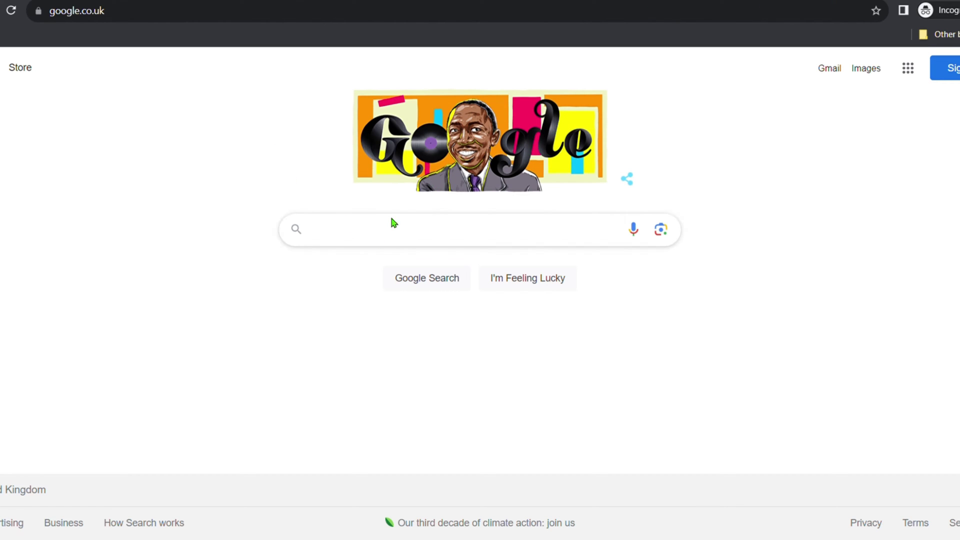
Search Google for "vfs global", open the VFS Global For Individuals home page and reject all cookies.
text(vfs global)
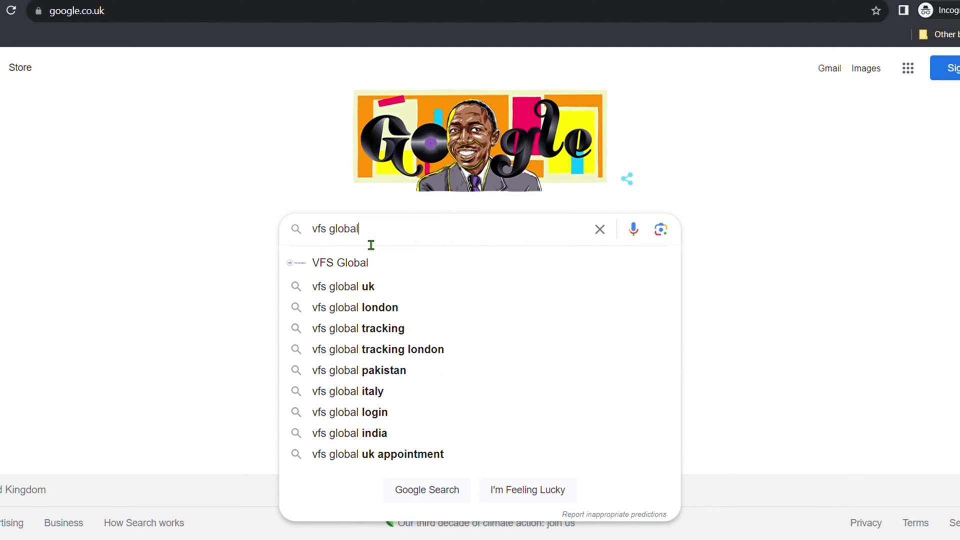
key(Return)
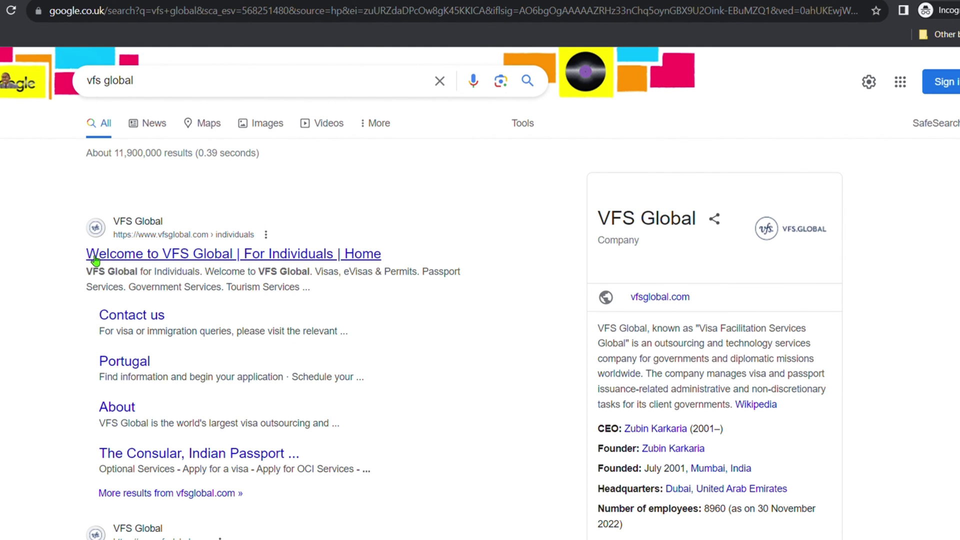
click(210, 262)
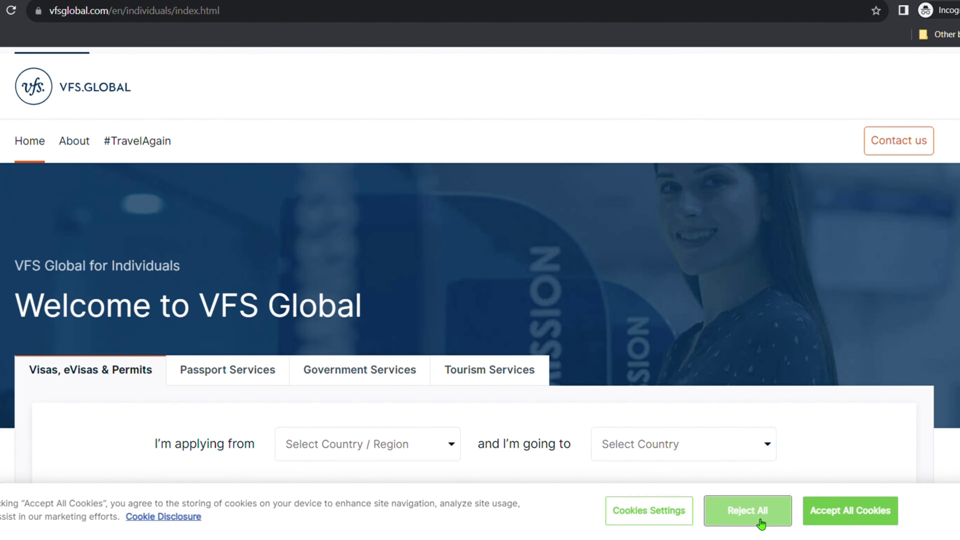
click(760, 524)
Set the application route from United Kingdom to Croatia and go to the matching visa website.
scroll(343, 326, down, 2)
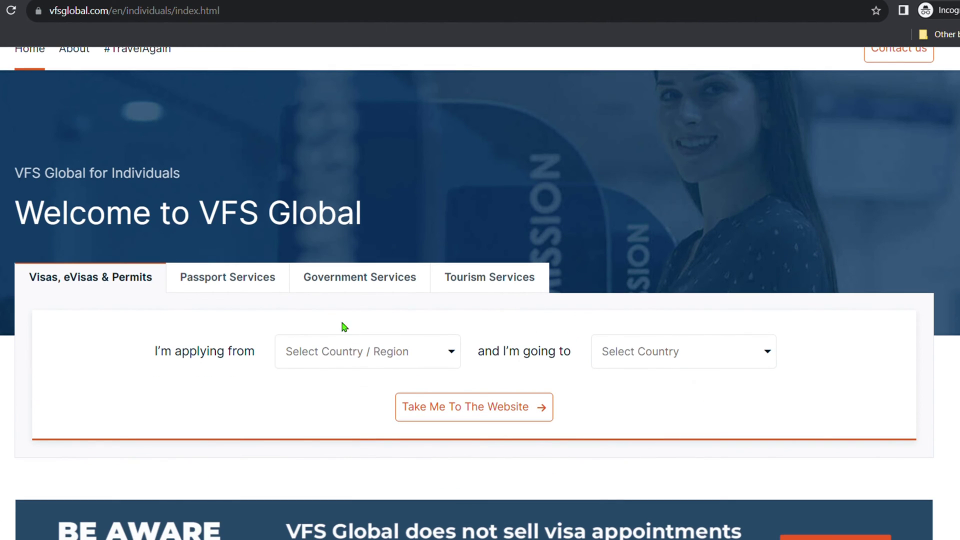
click(327, 364)
text(united)
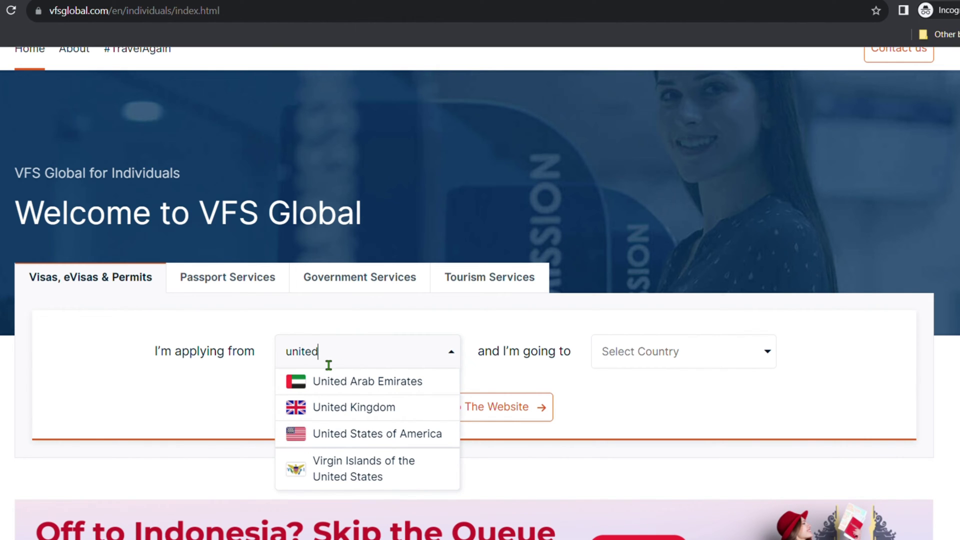
click(316, 407)
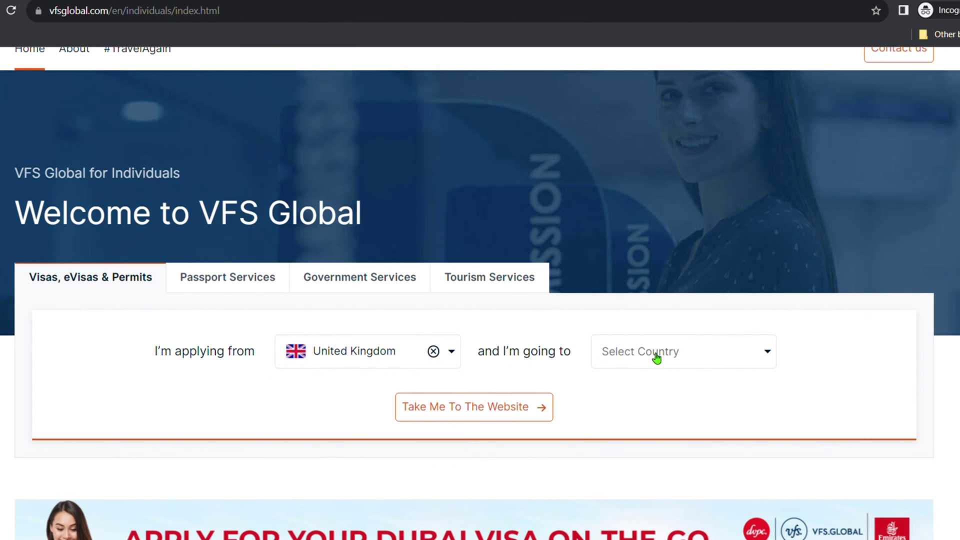
click(636, 366)
text(croatia)
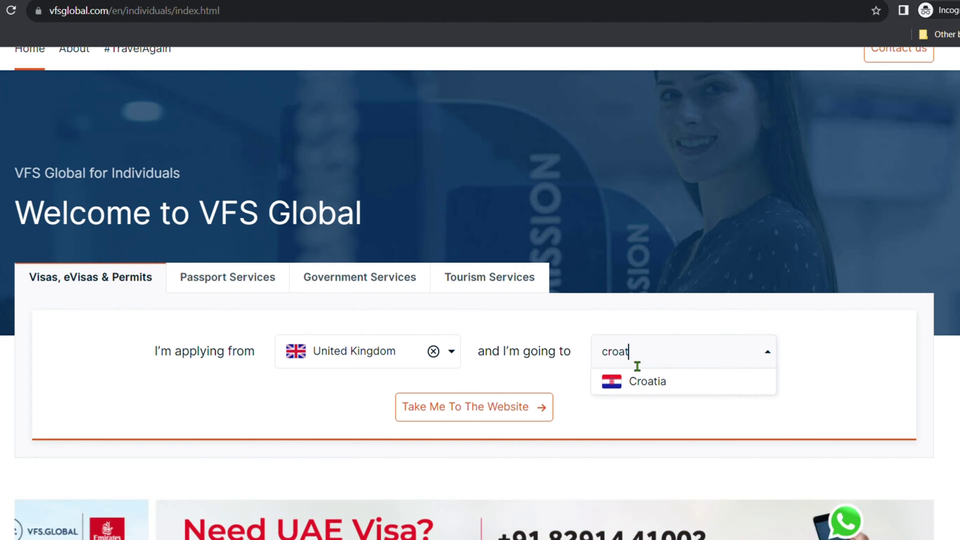
click(655, 382)
scroll(653, 350, down, 2)
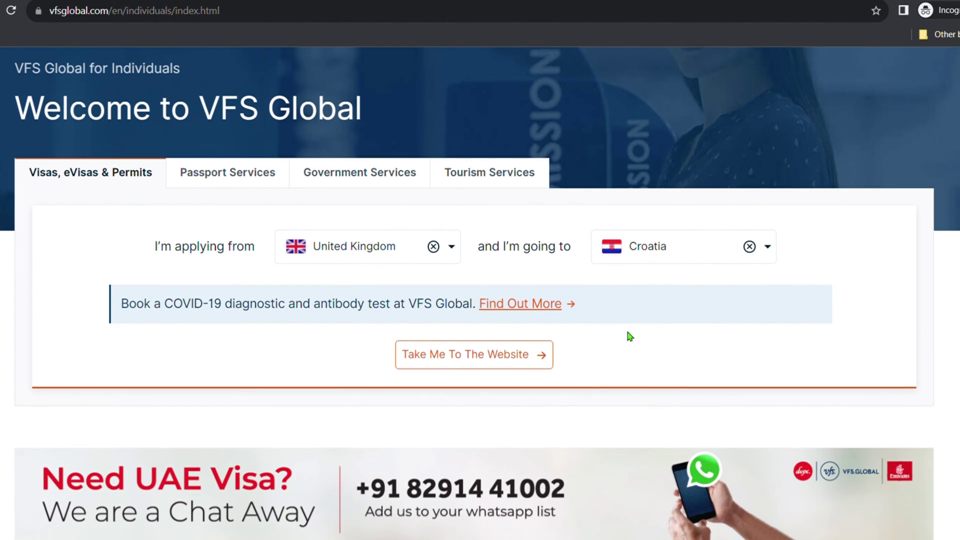
click(504, 361)
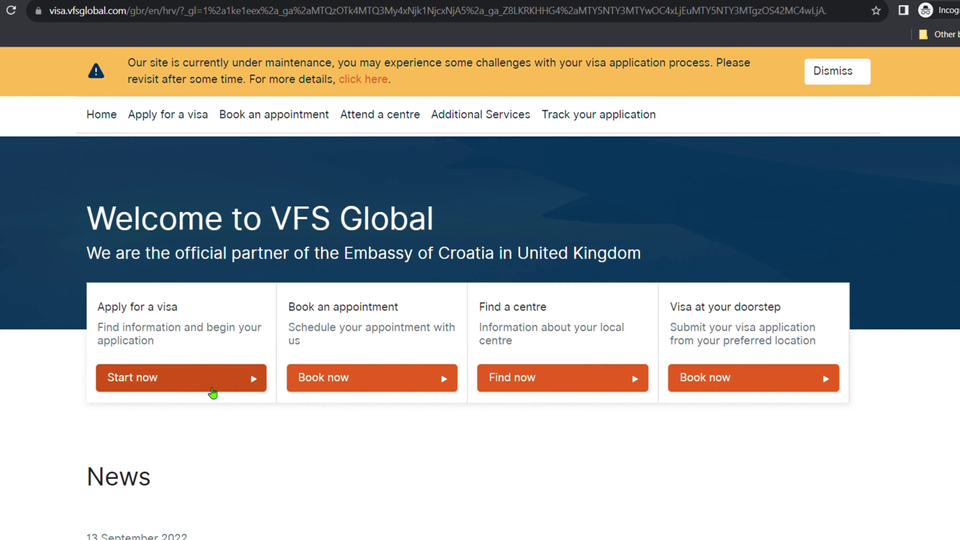
Start the Apply for a visa guide and open the Tourist visa information from its Identify visa type section.
click(213, 392)
scroll(210, 390, down, 5)
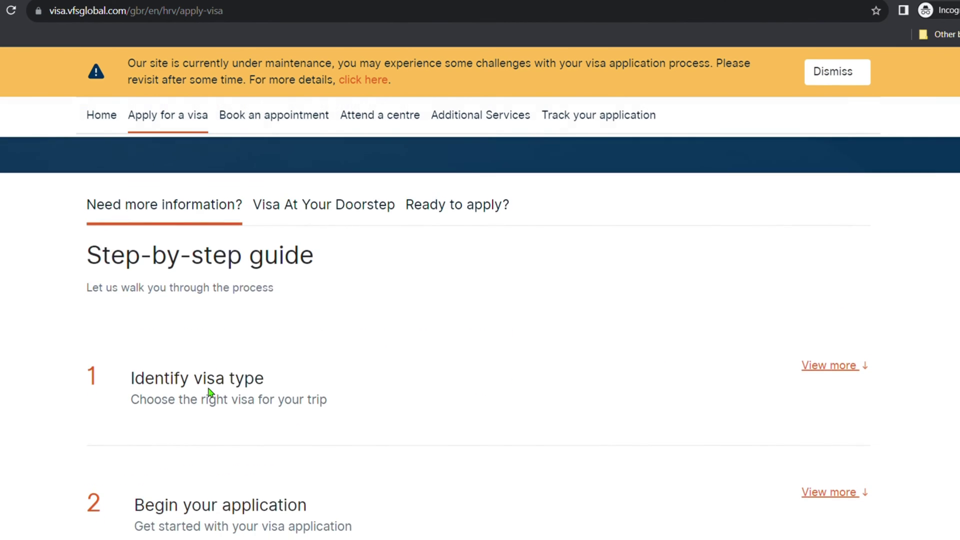
scroll(217, 395, down, 1)
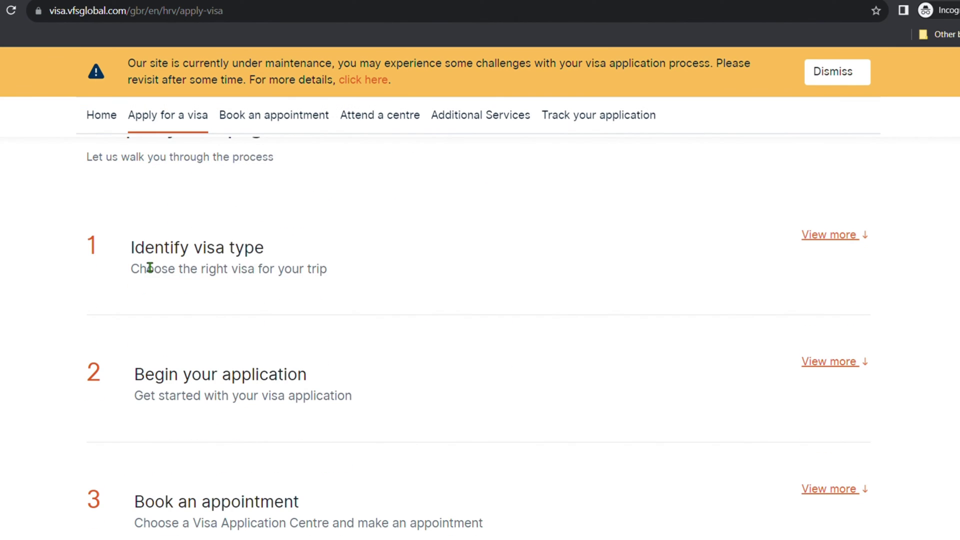
click(843, 241)
scroll(544, 273, down, 2)
click(366, 236)
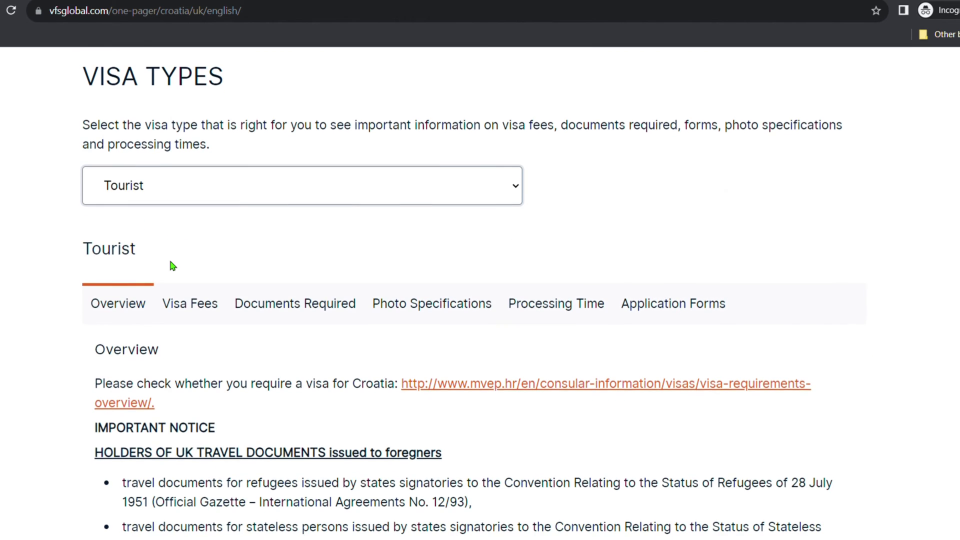
Review the Tourist visa overview, the visa and service fees, and the list of fee exemptions.
scroll(175, 267, down, 3)
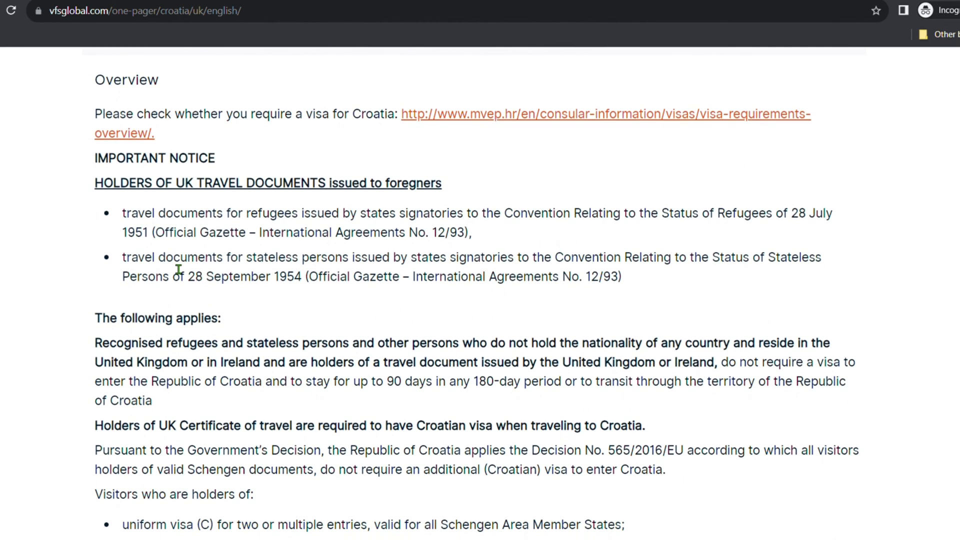
scroll(179, 269, up, 1)
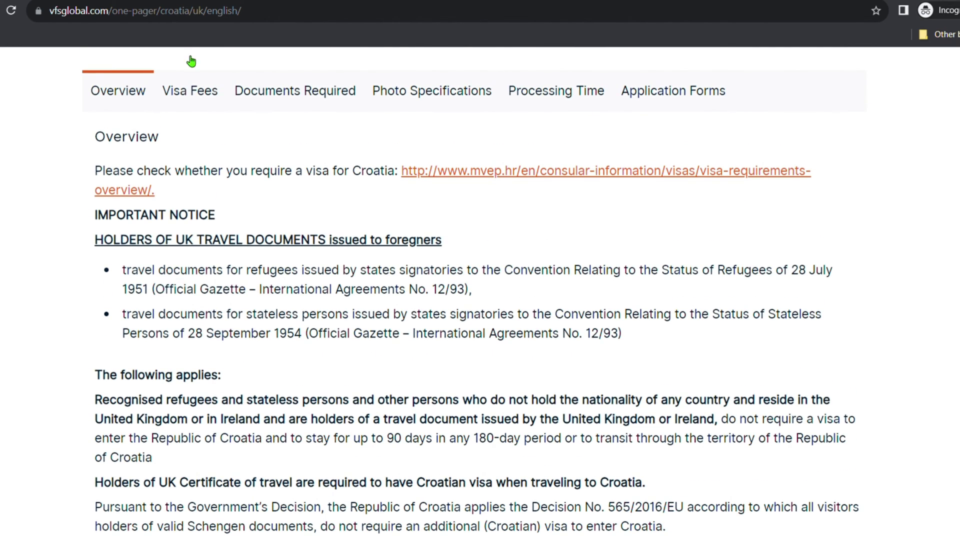
click(198, 84)
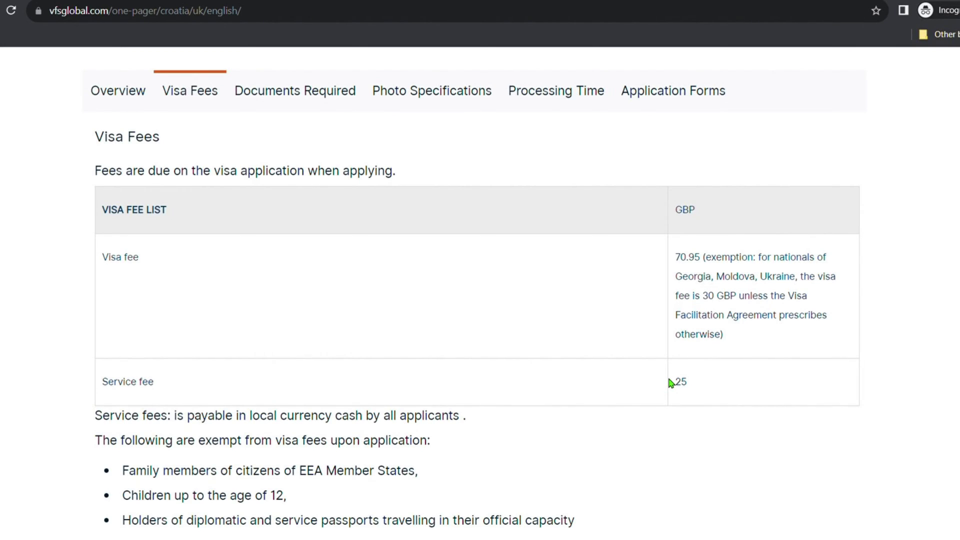
scroll(671, 383, down, 1)
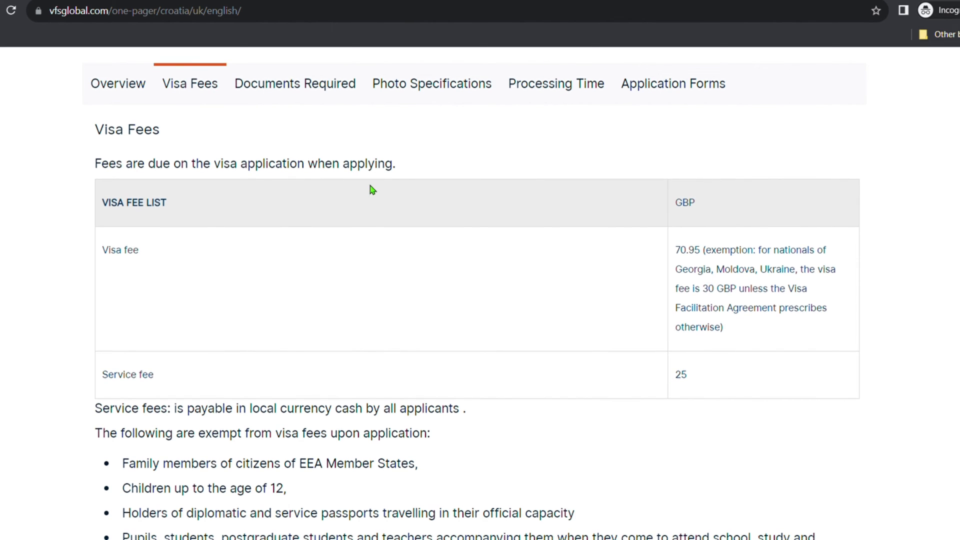
scroll(324, 186, down, 3)
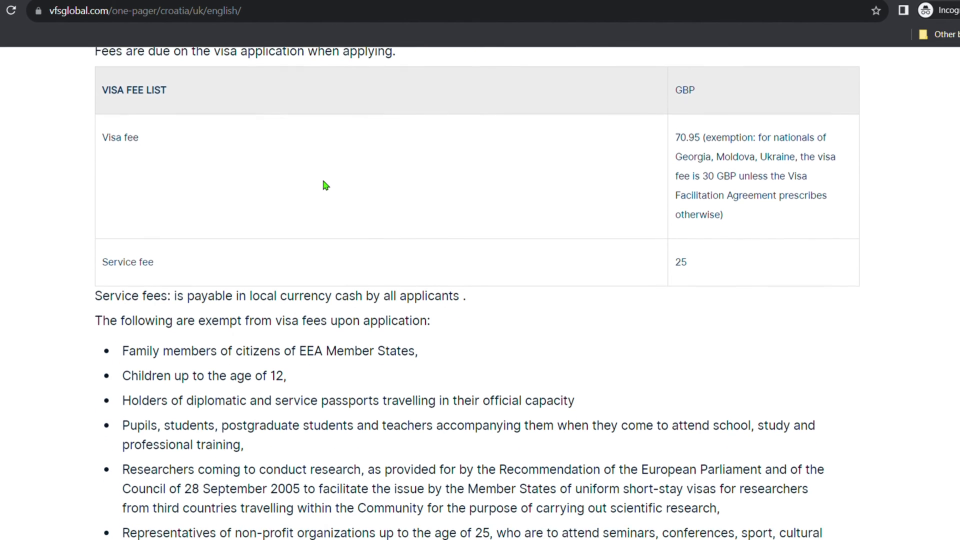
scroll(324, 185, down, 1)
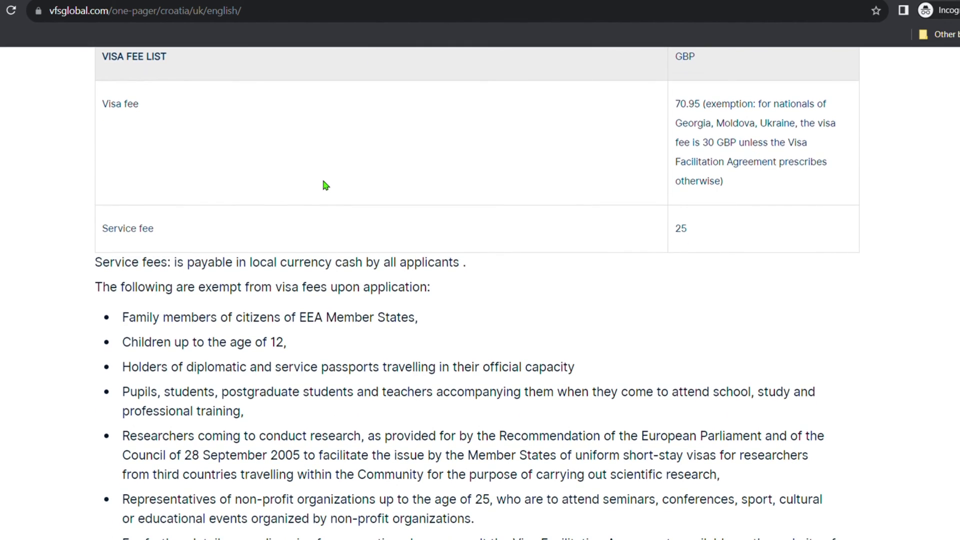
scroll(323, 186, down, 1)
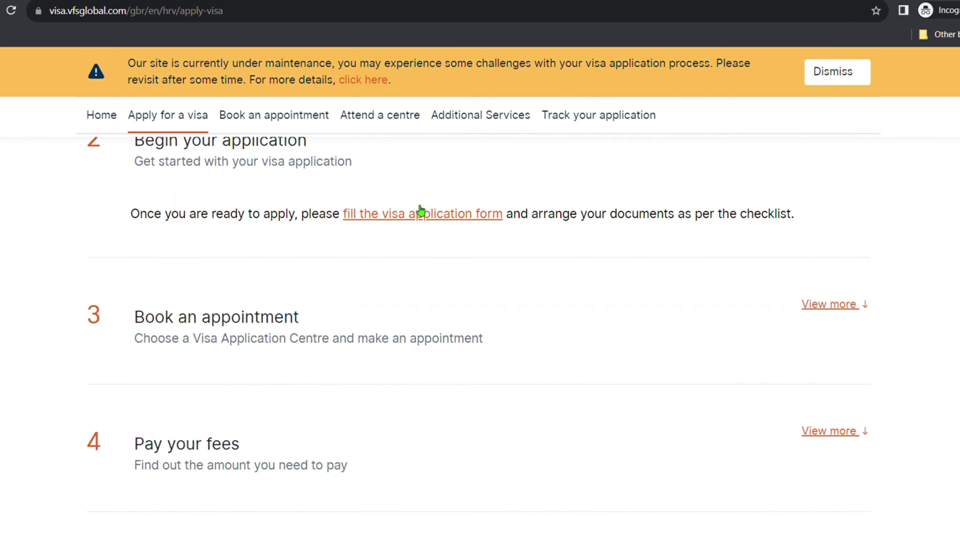
Open the appointment page from the guide's Book an appointment section and start a new booking.
scroll(420, 209, down, 2)
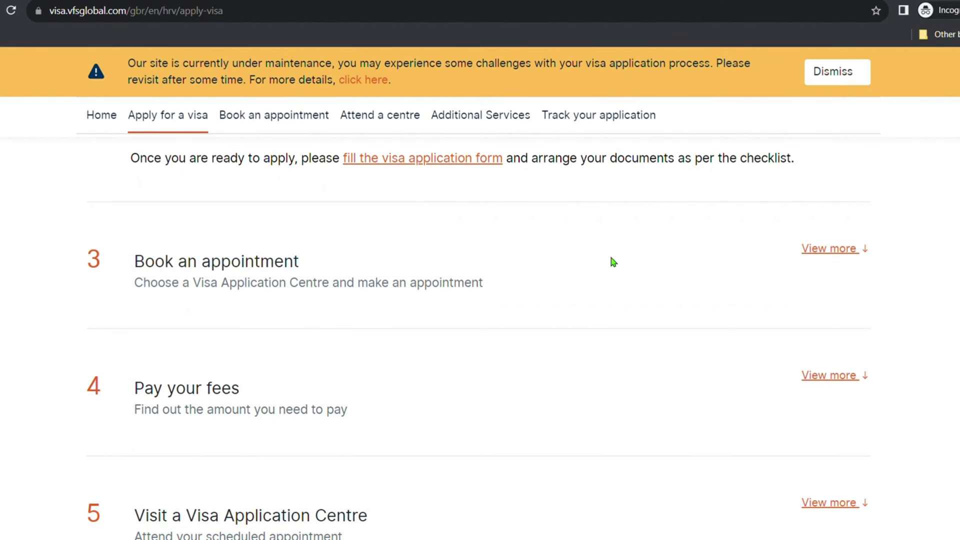
click(837, 255)
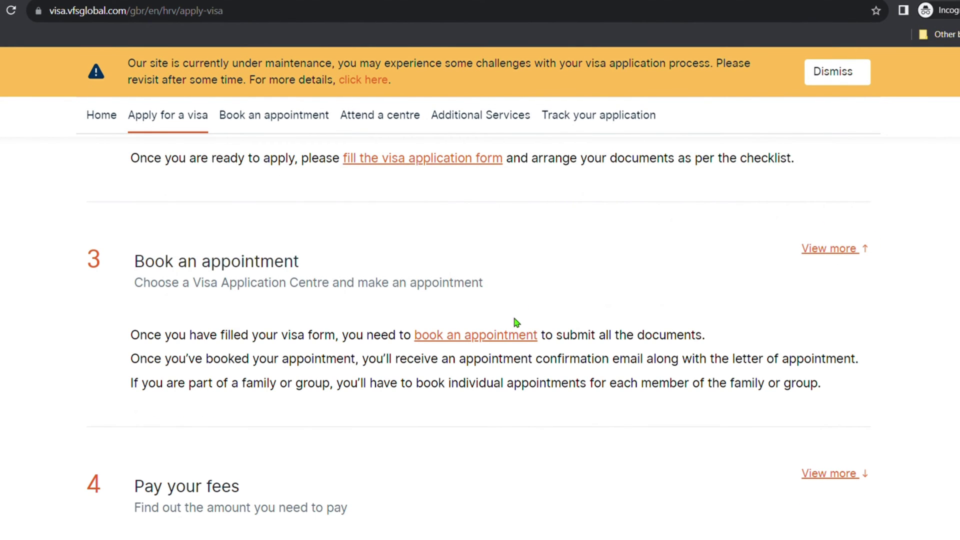
click(493, 345)
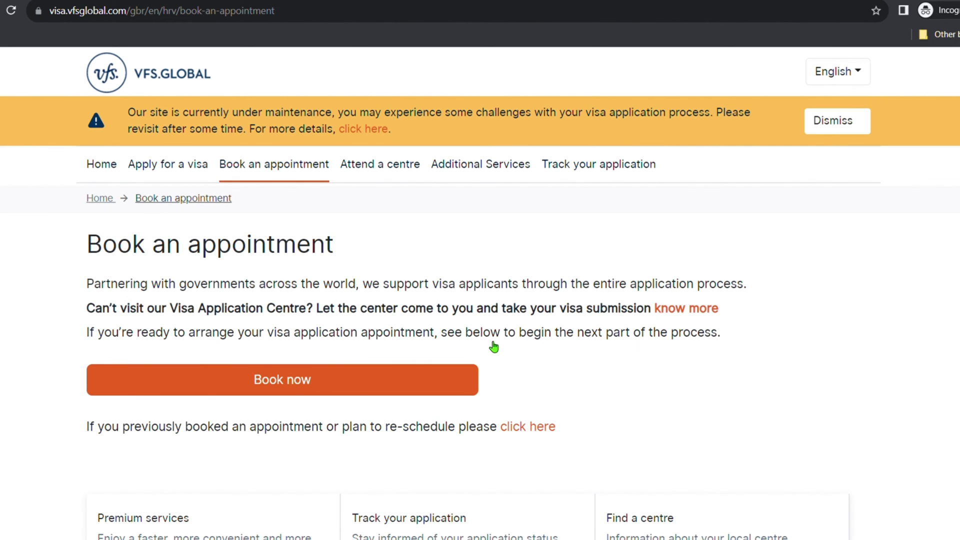
click(362, 385)
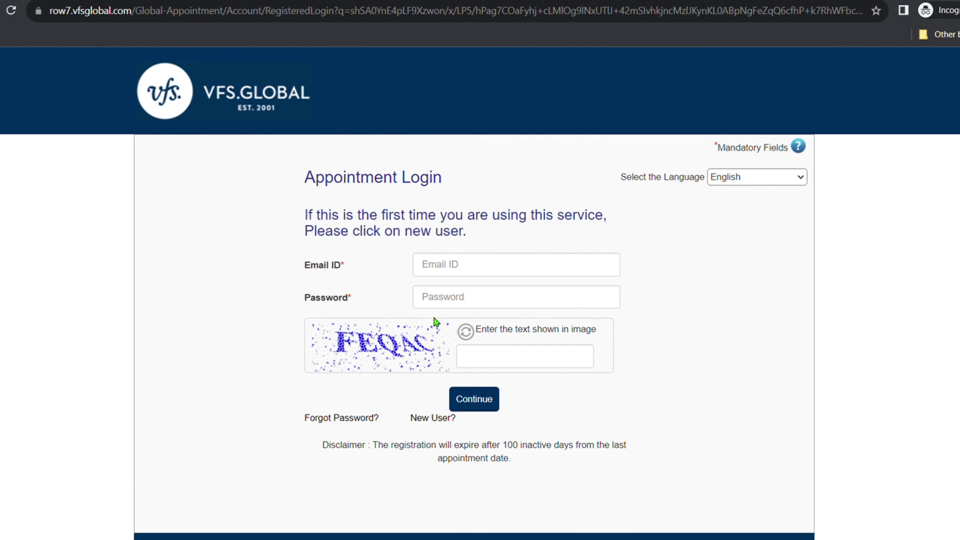
Tick the information-use consent on the New User Registration form, close its notice and return to the login page.
click(417, 424)
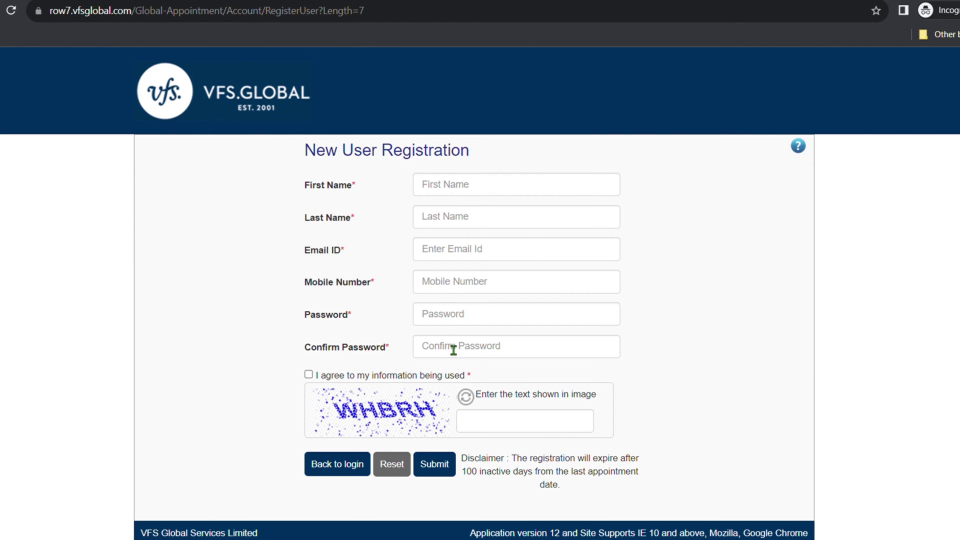
click(308, 374)
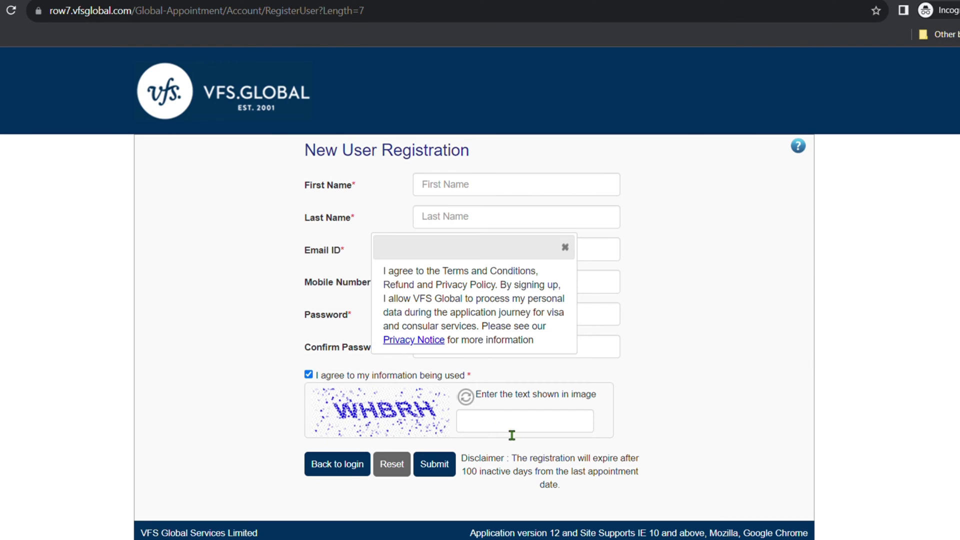
click(565, 248)
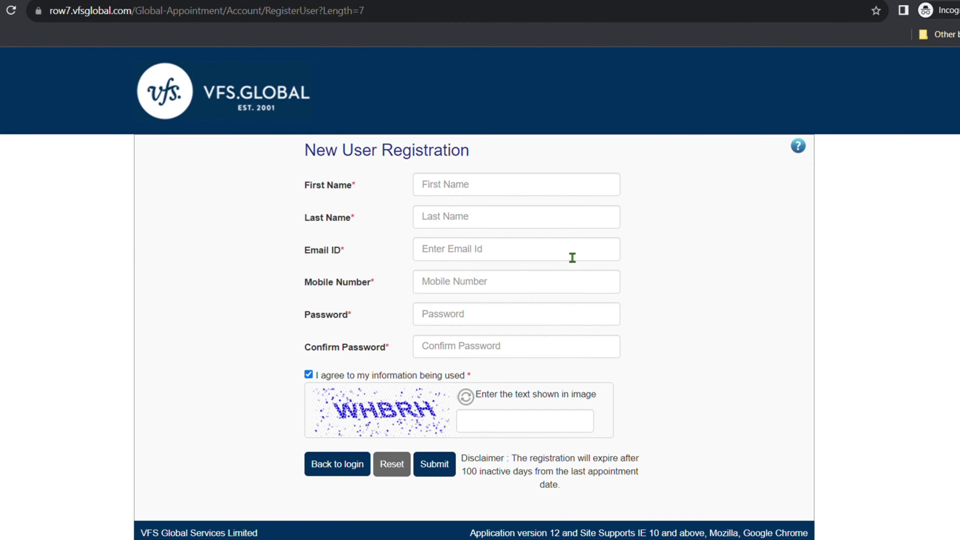
click(348, 470)
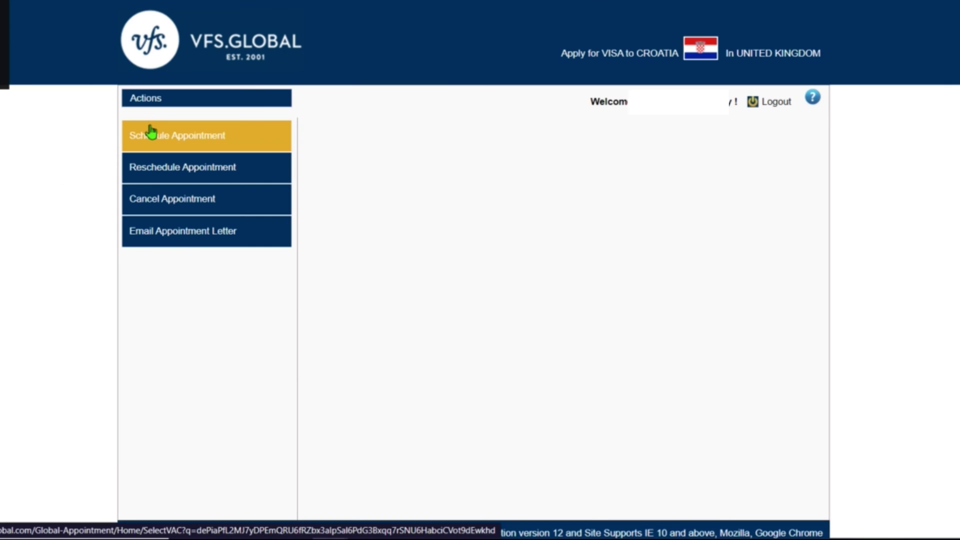
Start scheduling an appointment at the Croatia visa application center, London, with Tourism as the appointment category.
click(213, 140)
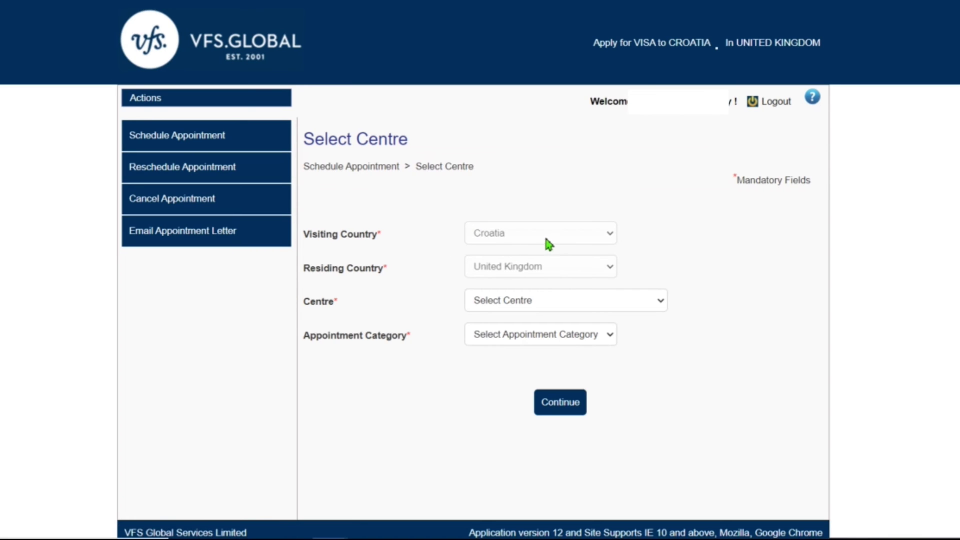
click(523, 304)
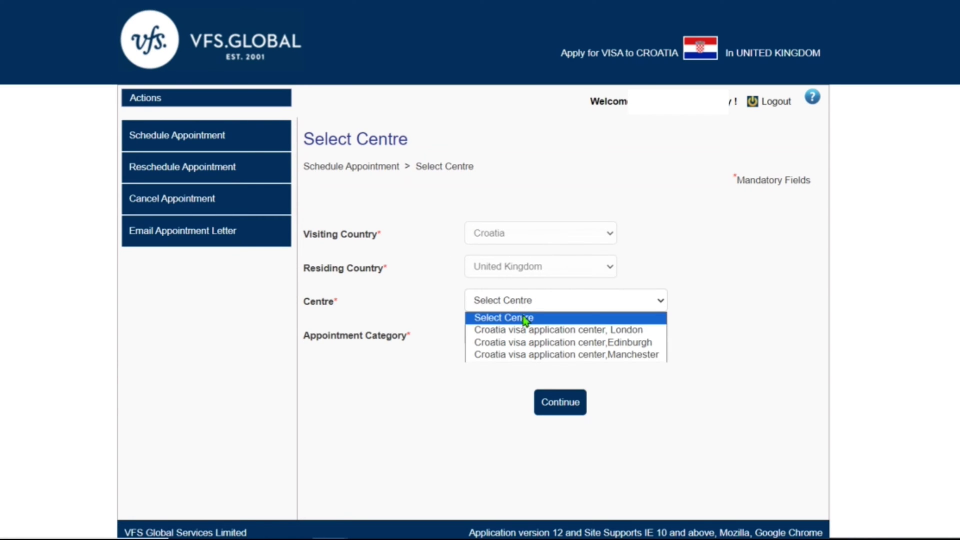
click(521, 331)
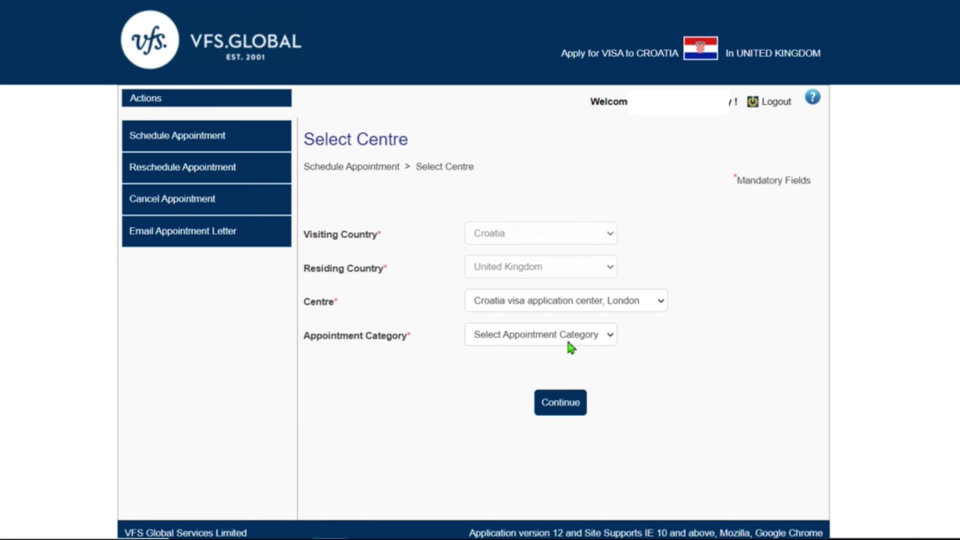
click(566, 337)
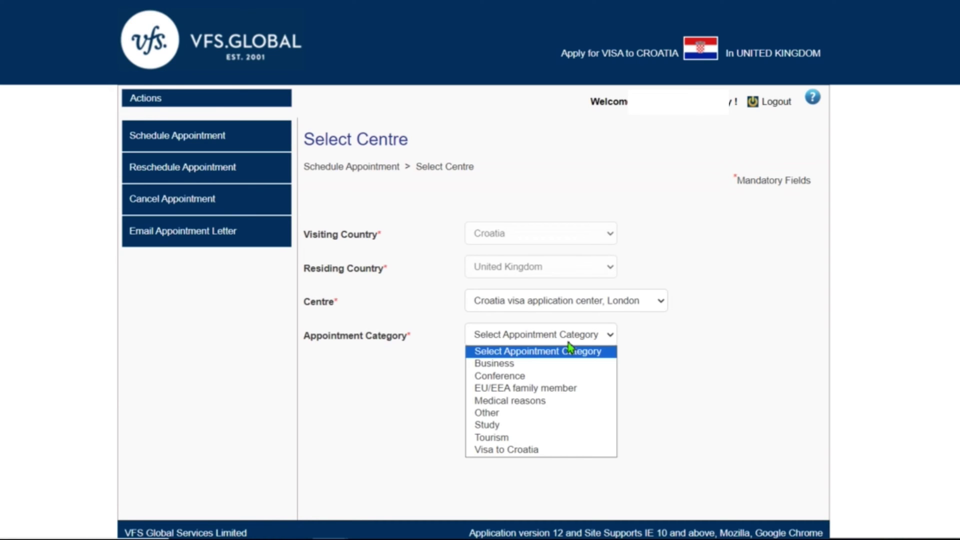
click(508, 437)
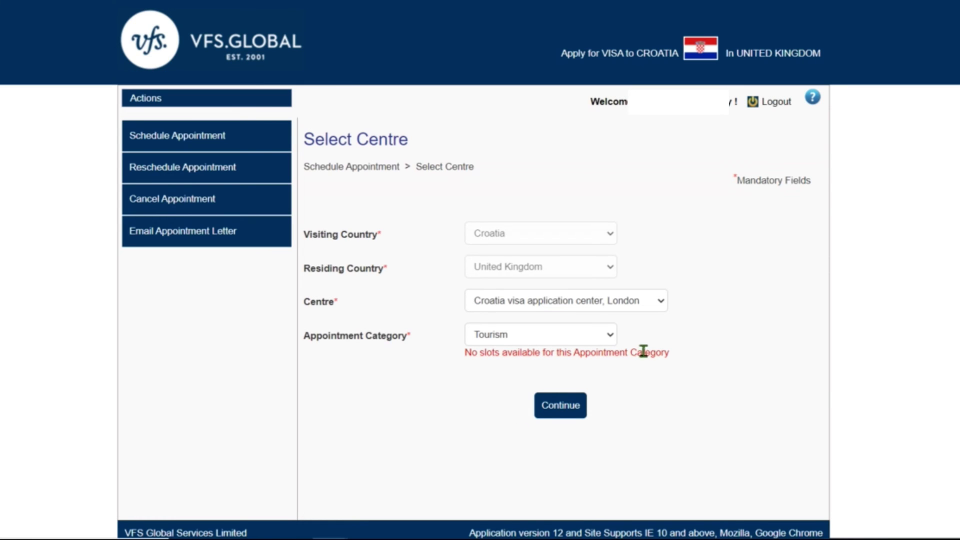
Change the appointment category to Visa to Croatia, check the earliest available date and continue to the customer list.
click(572, 332)
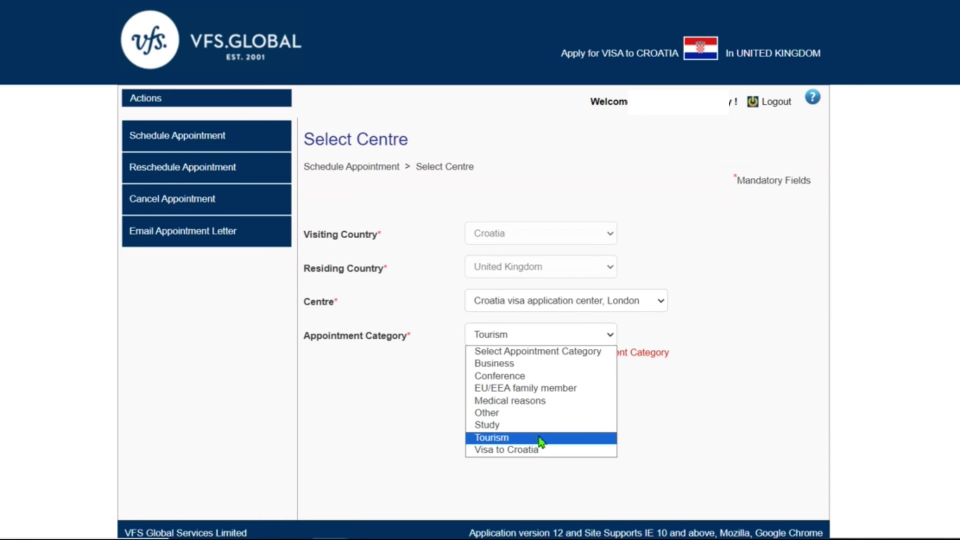
click(533, 452)
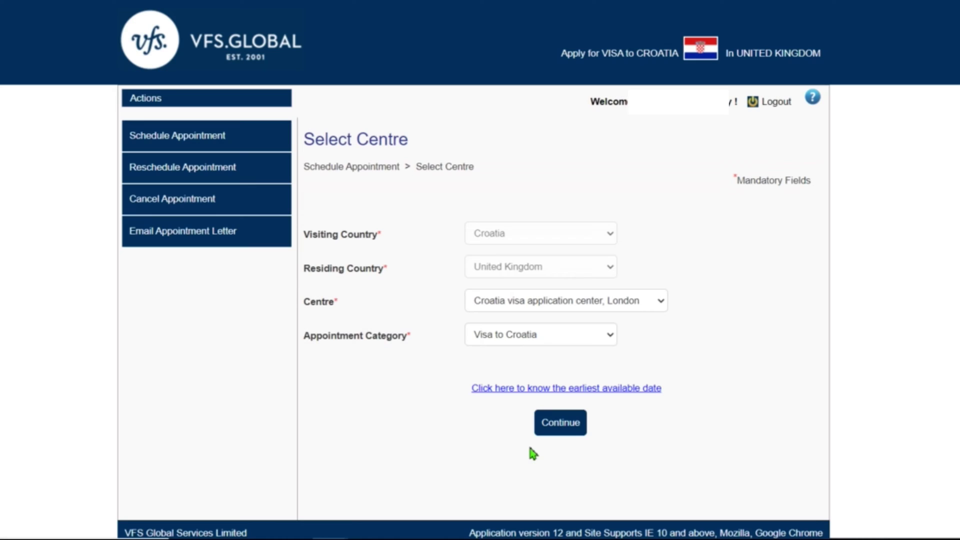
click(621, 392)
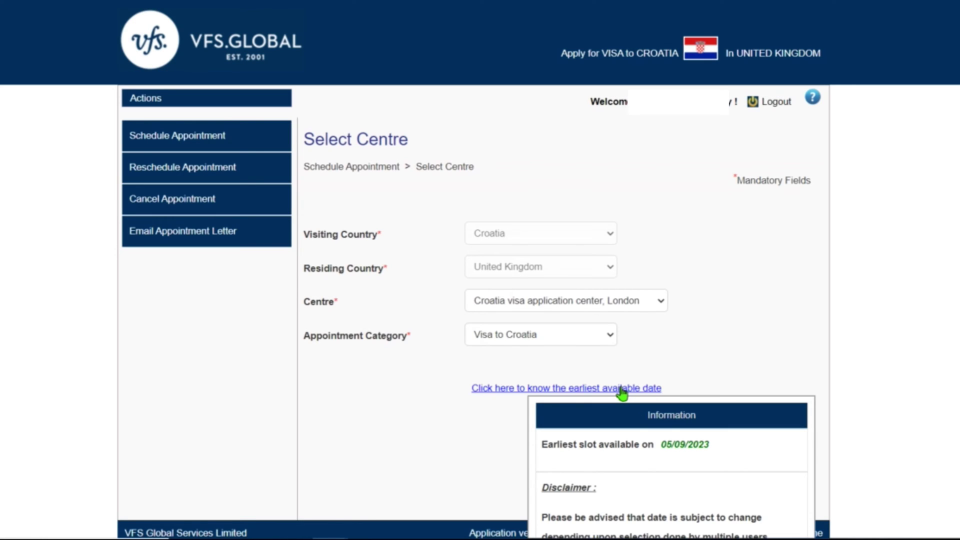
click(570, 426)
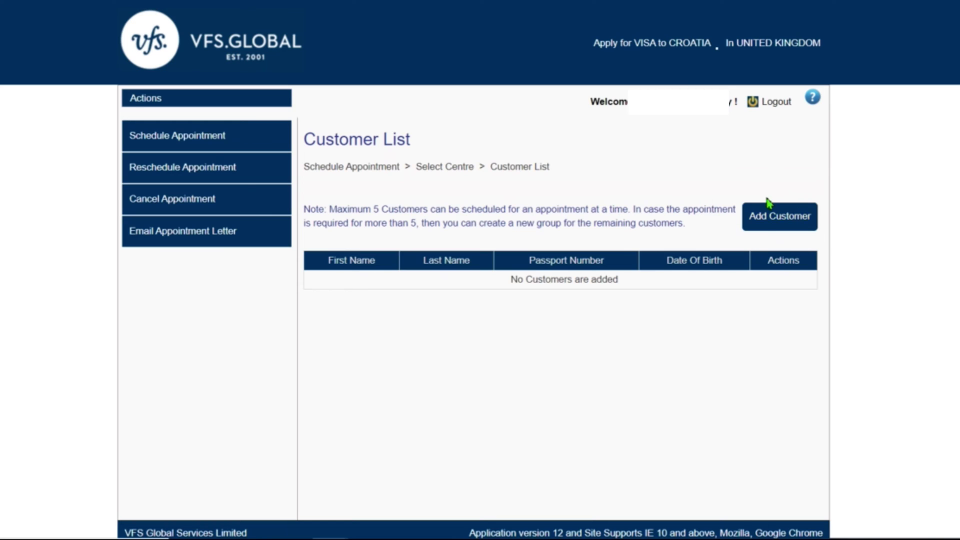
Add a customer to the appointment, check the optional SMS service without adding it, and continue to the booking calendar.
click(772, 212)
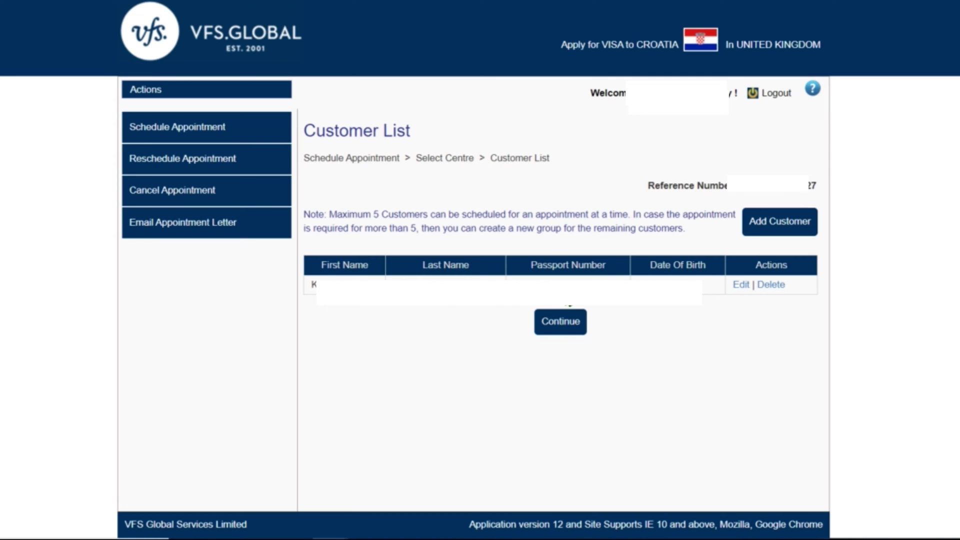
click(741, 250)
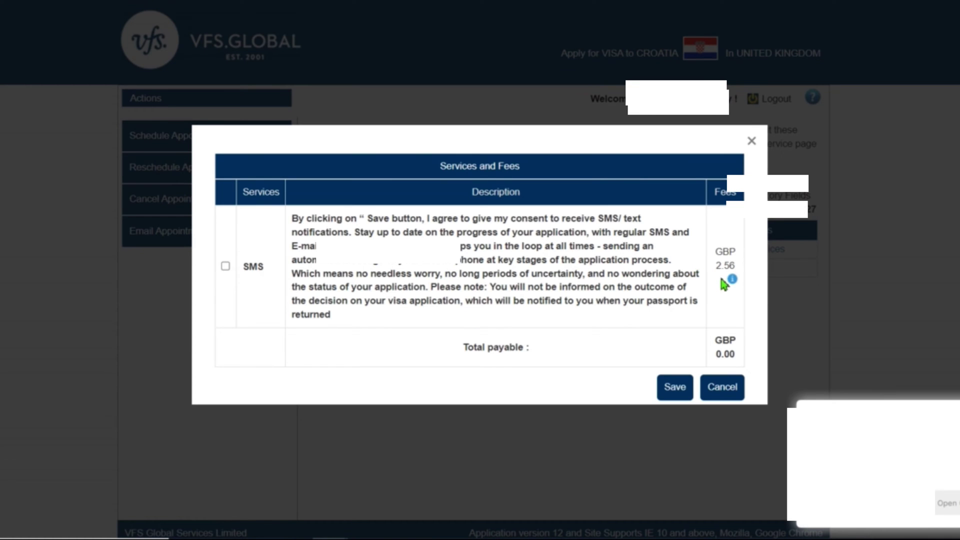
click(729, 390)
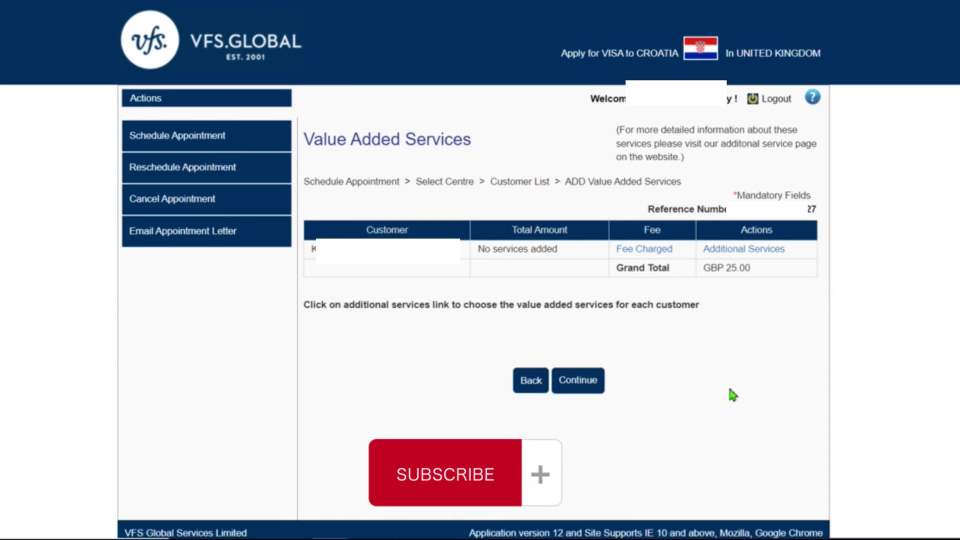
click(578, 381)
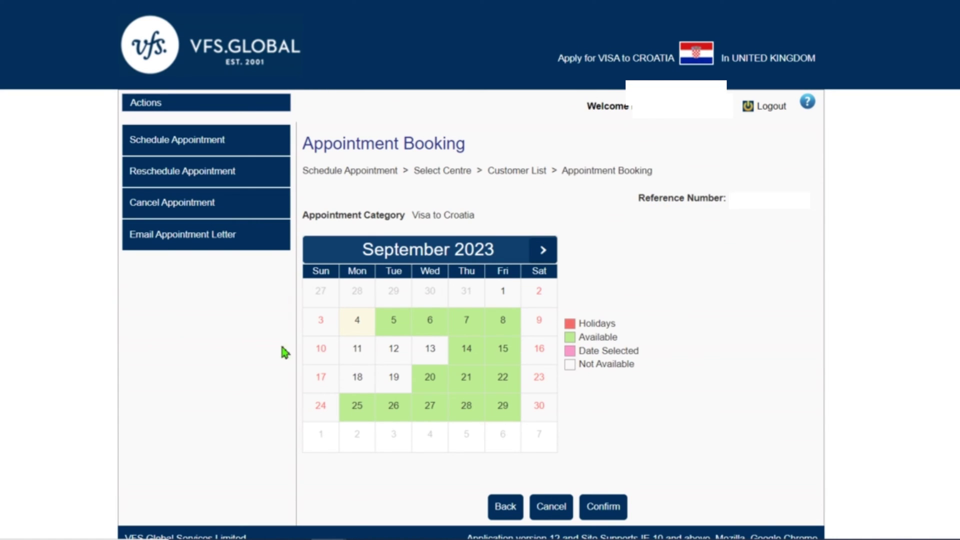
Choose the 15:15-15:30 slot on 6 September 2023 and submit the appointment booking.
click(429, 325)
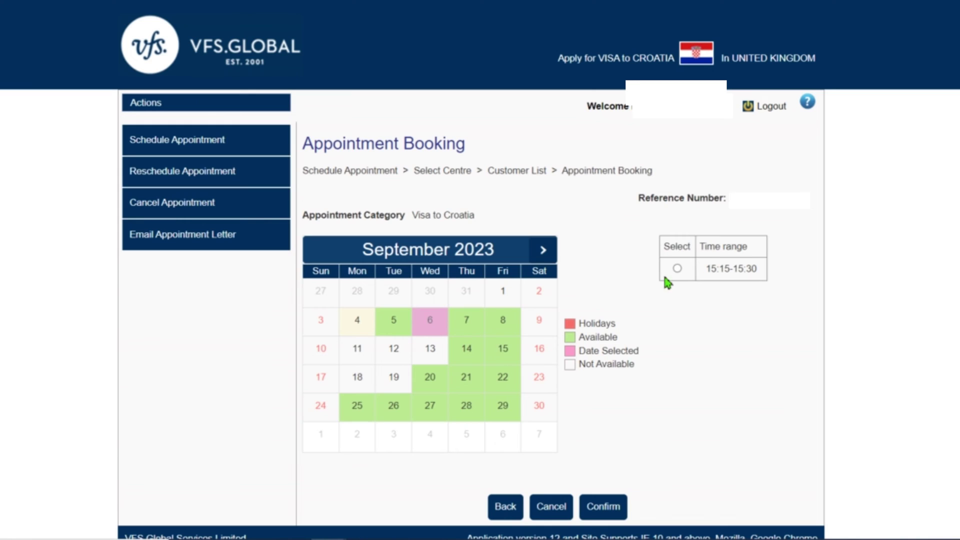
click(676, 268)
click(603, 507)
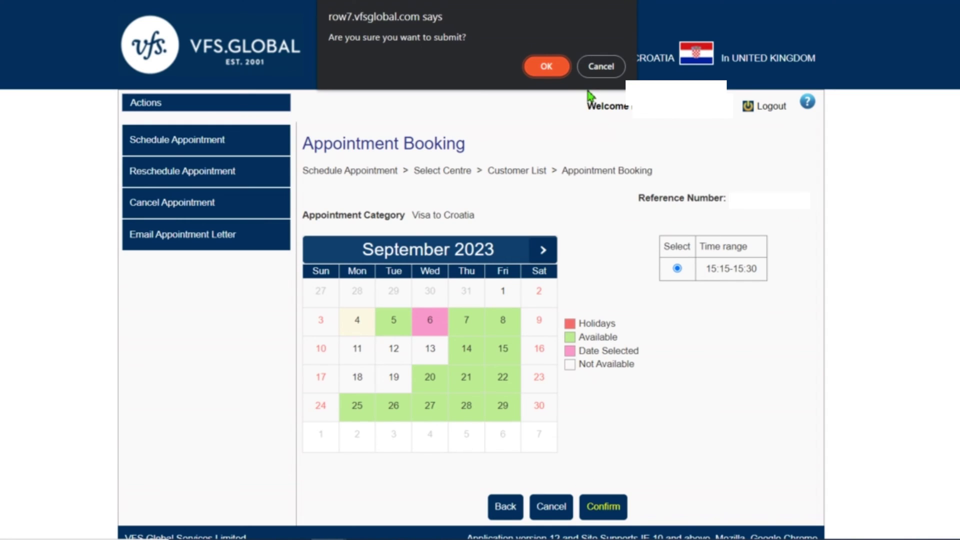
click(551, 72)
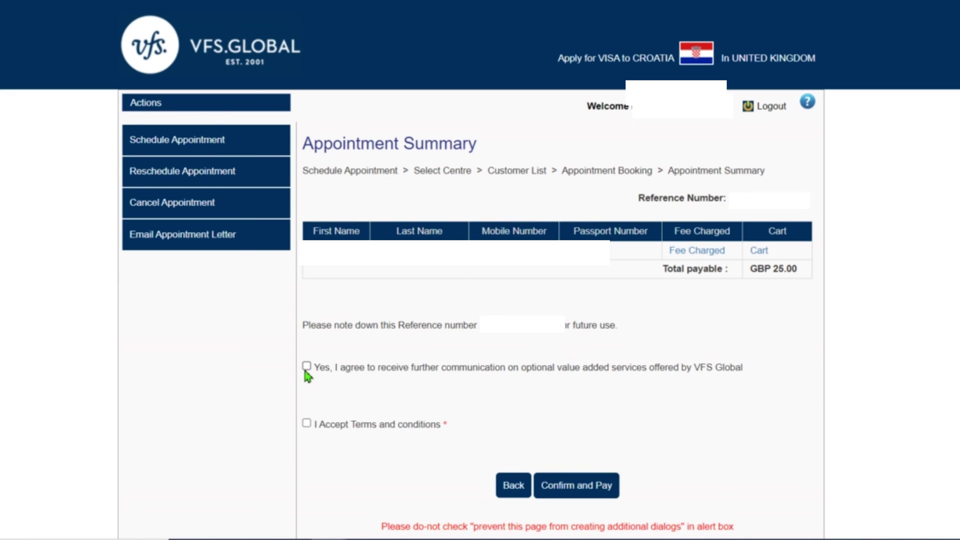
Agree to value added service communications, accept the terms and conditions, and confirm the appointment for payment.
click(305, 370)
click(599, 493)
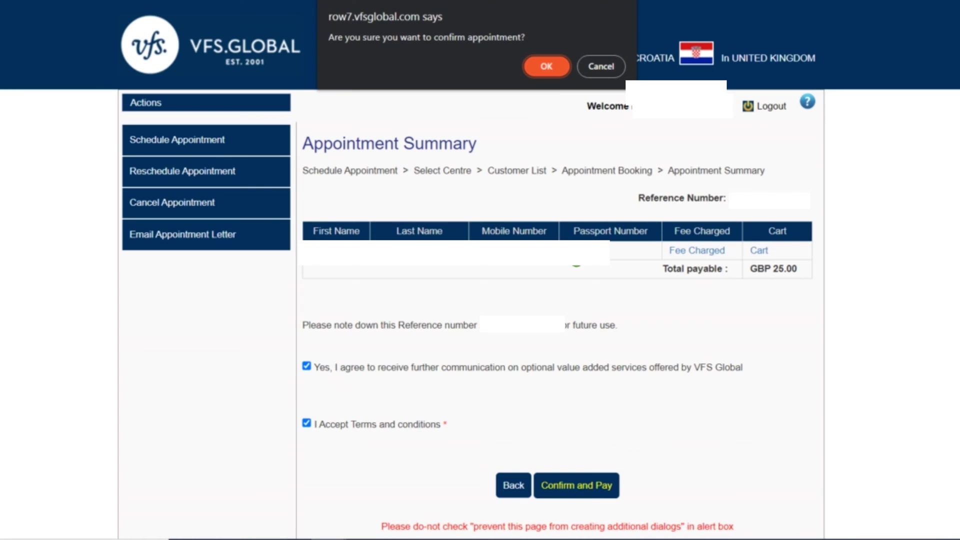
click(546, 70)
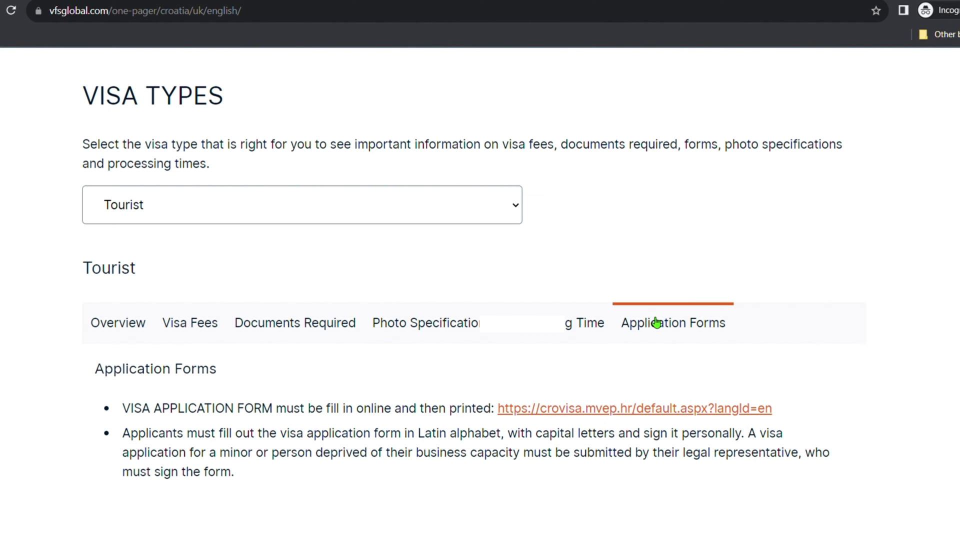
Open the online visa application site linked in the Tourist visa's application forms information and start a new application.
scroll(655, 322, down, 1)
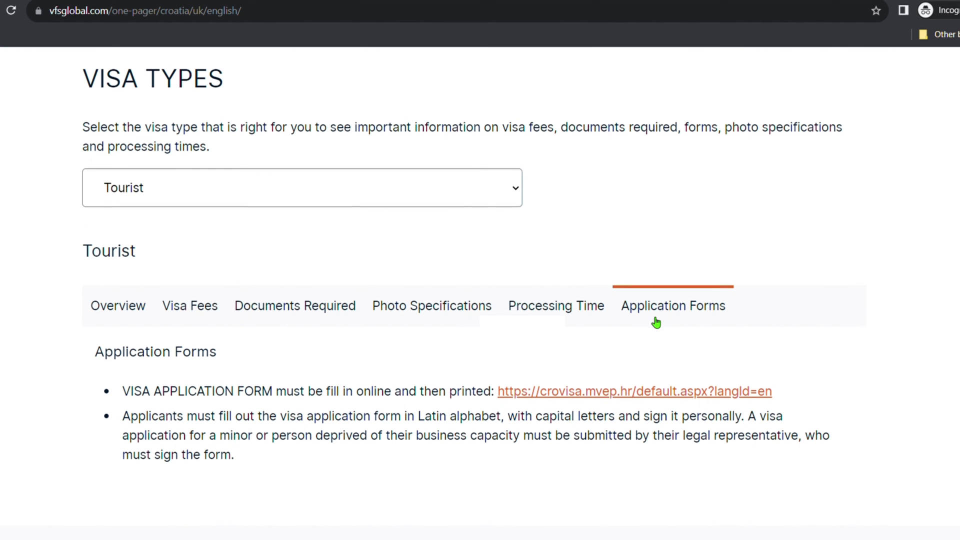
click(606, 395)
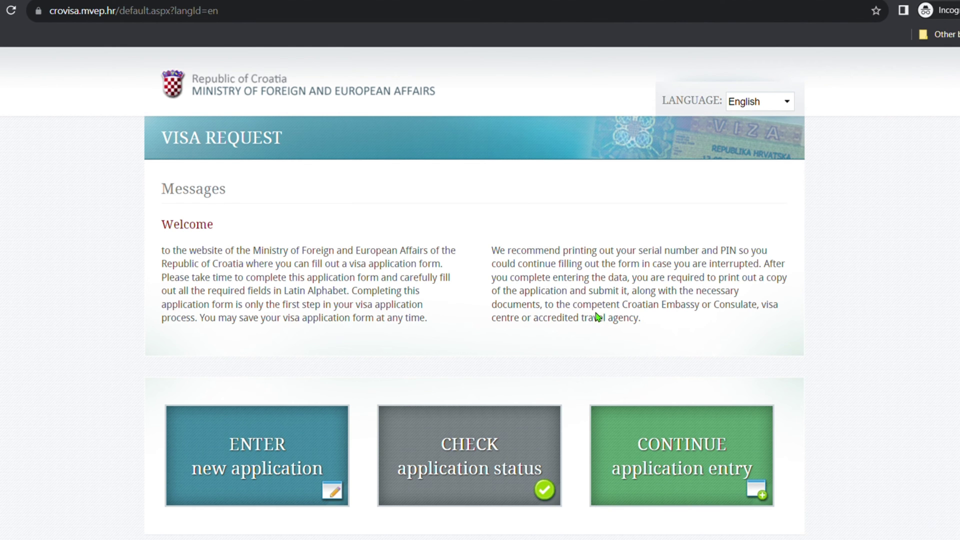
scroll(435, 375, down, 1)
click(275, 416)
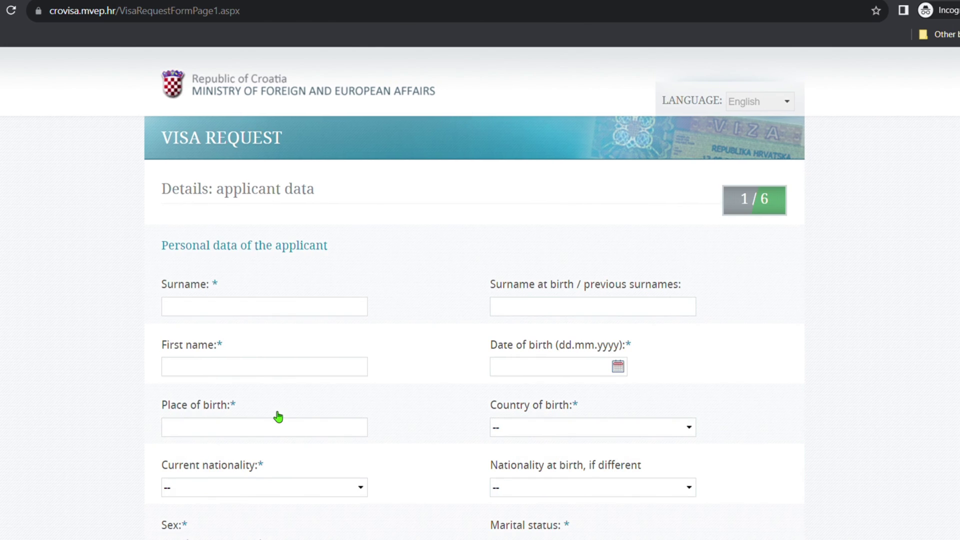
Review the applicant data page, covering personal data, applicant address, legal custodian and captcha fields.
scroll(330, 208, down, 2)
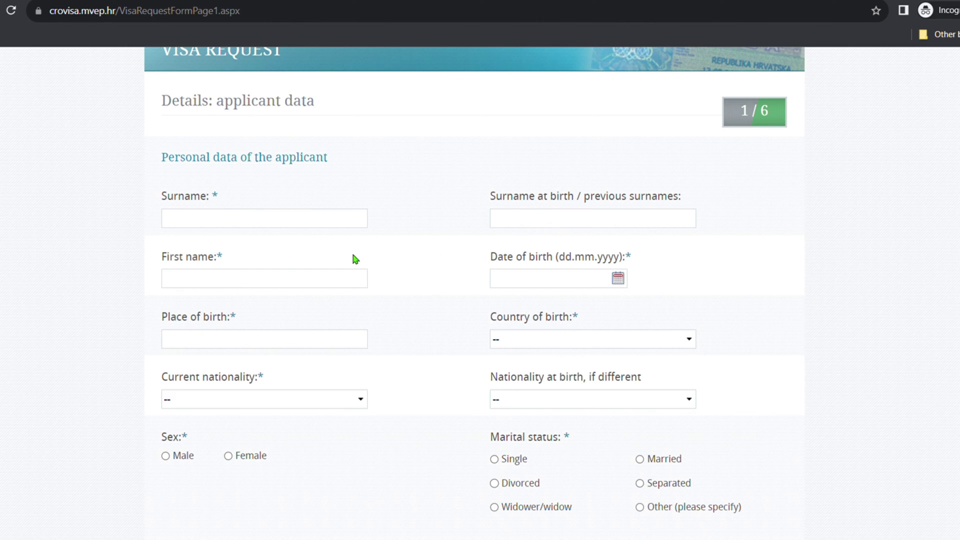
scroll(269, 280, down, 1)
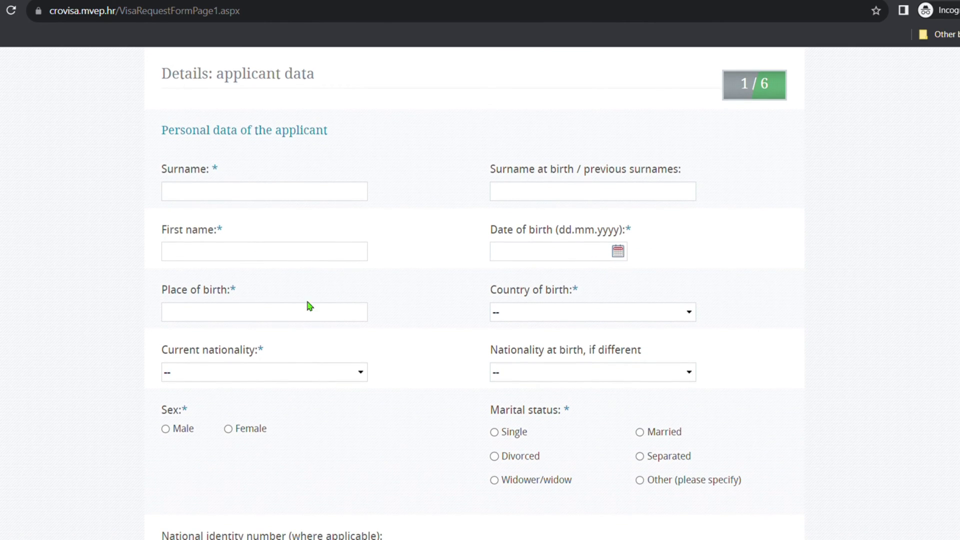
scroll(305, 318, down, 2)
click(545, 262)
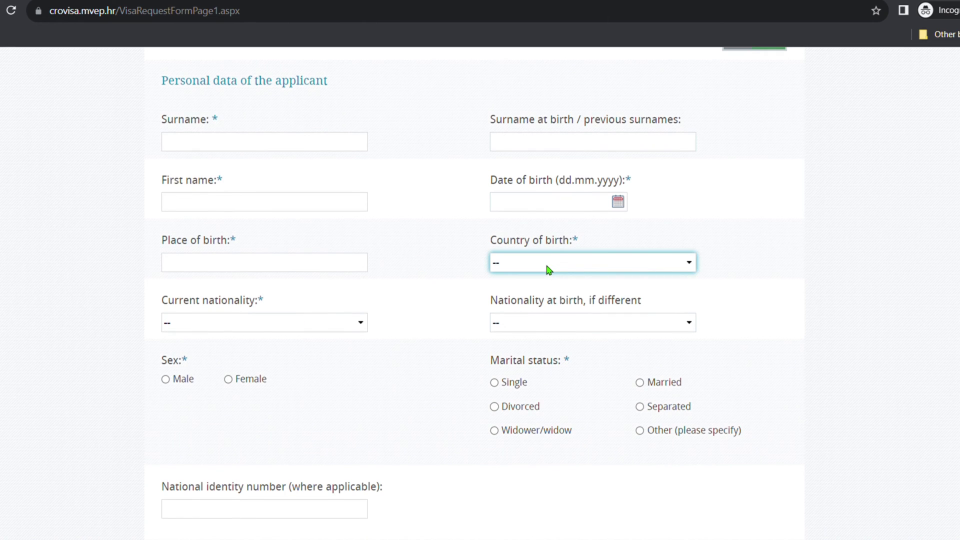
scroll(292, 328, down, 4)
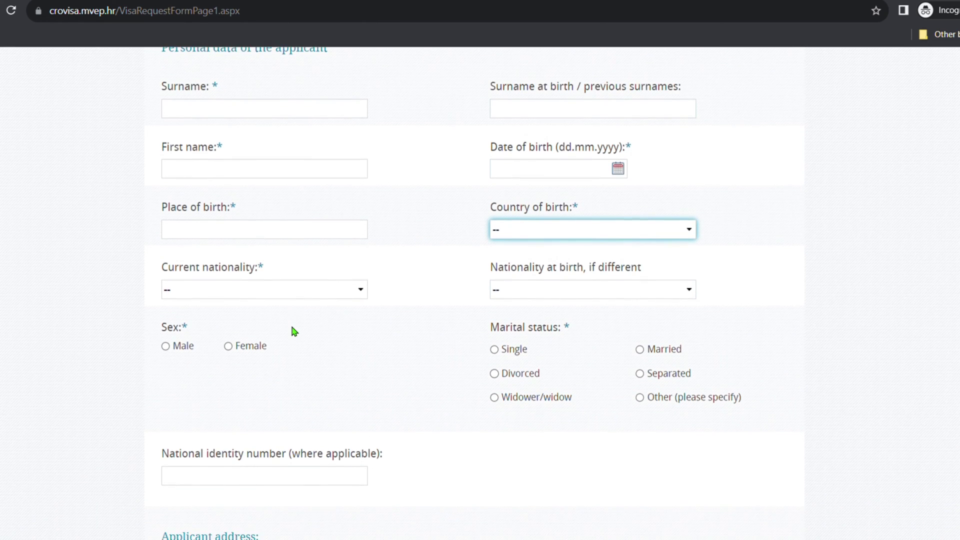
scroll(291, 327, down, 1)
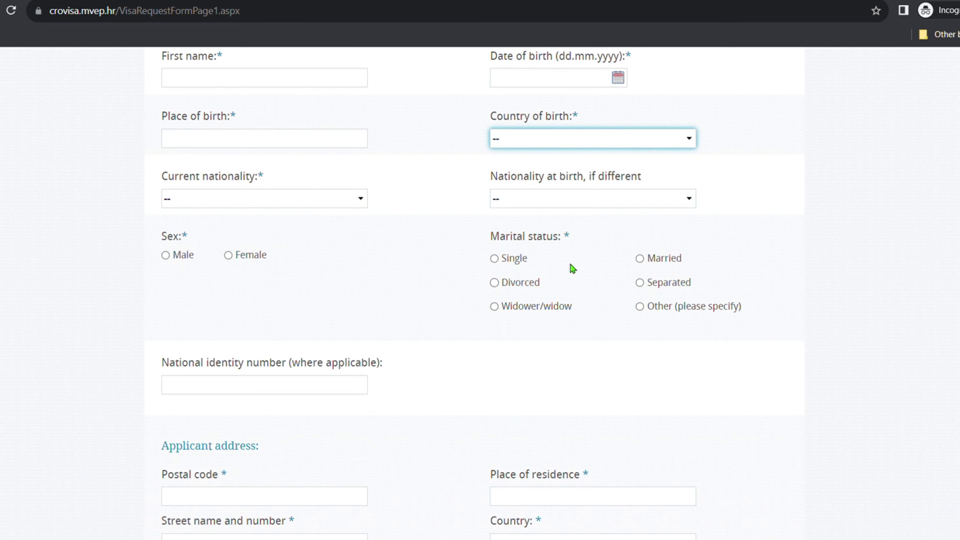
scroll(542, 316, down, 3)
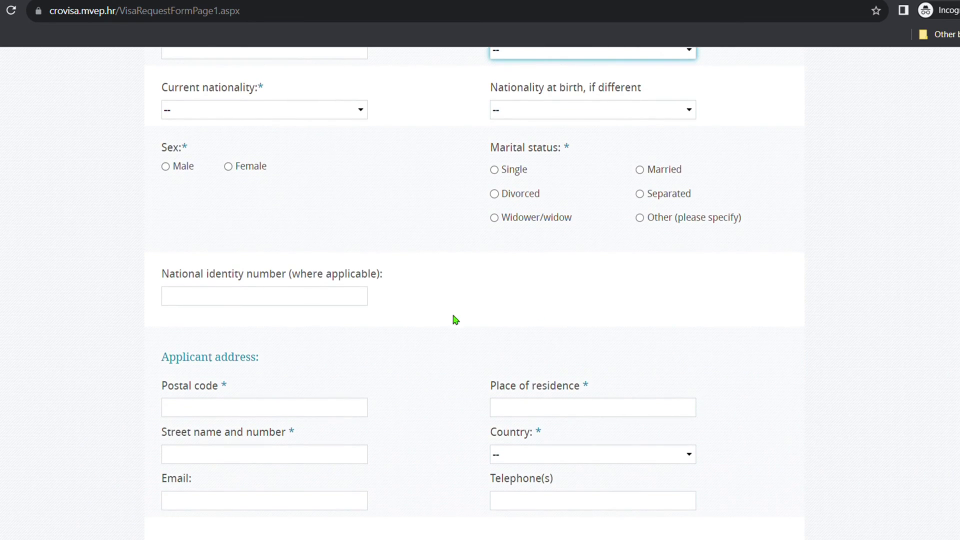
scroll(387, 307, down, 1)
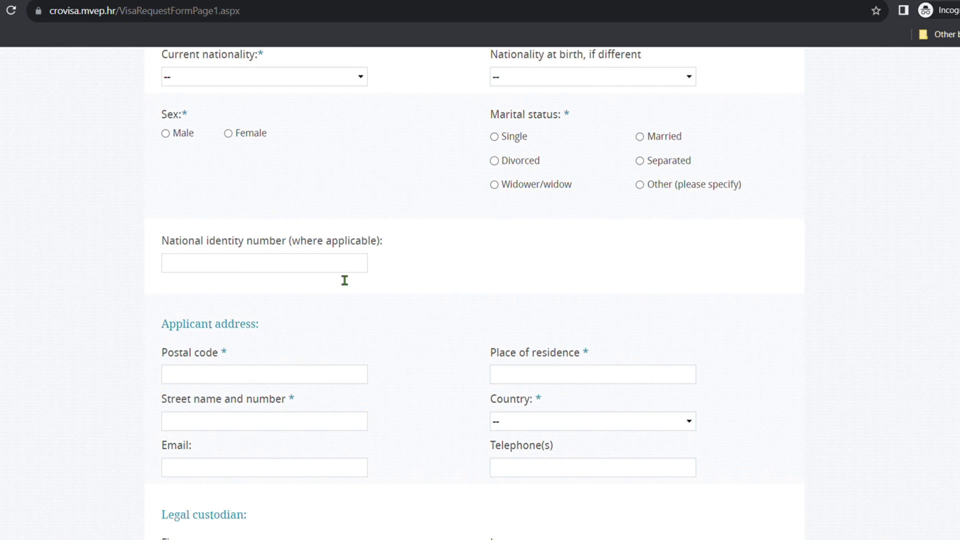
scroll(335, 299, down, 1)
scroll(332, 306, down, 1)
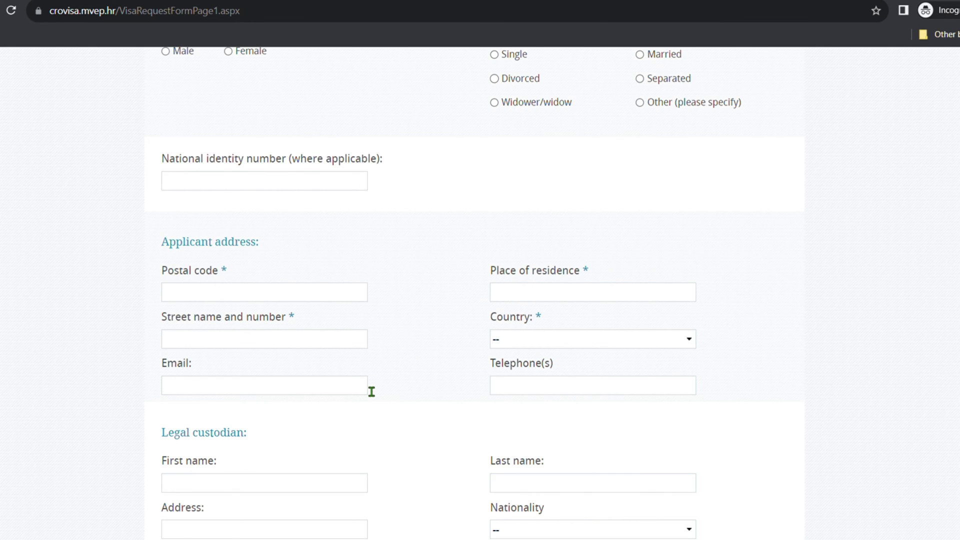
scroll(371, 391, down, 1)
scroll(371, 392, down, 2)
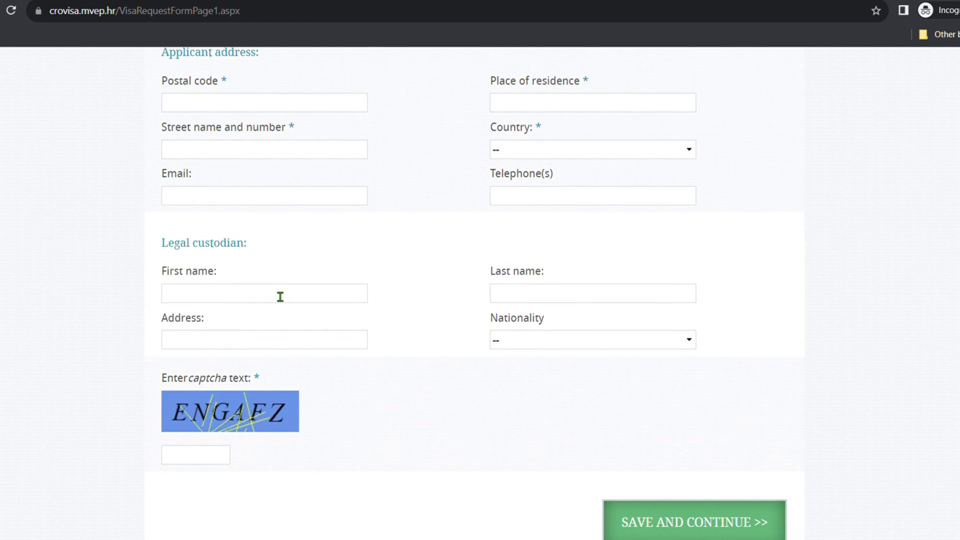
click(290, 300)
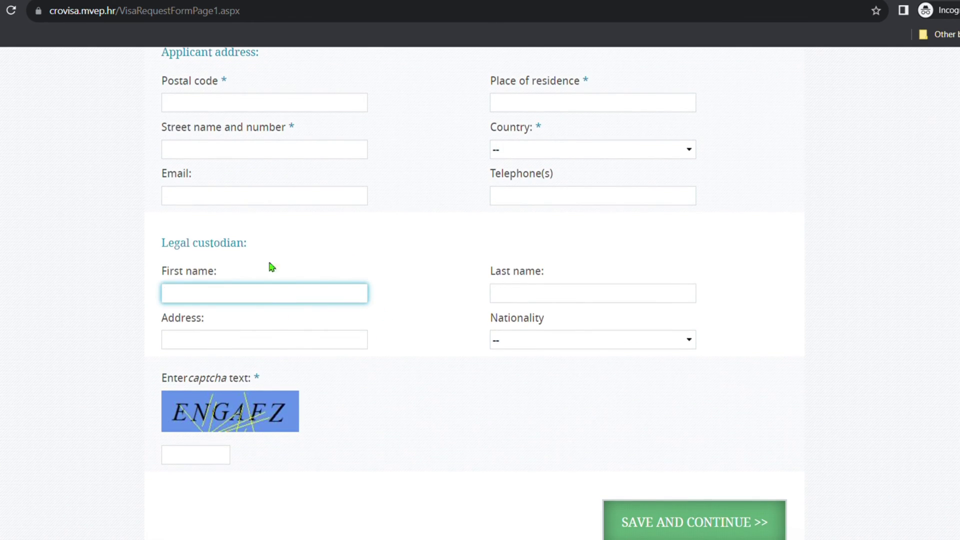
scroll(422, 380, down, 2)
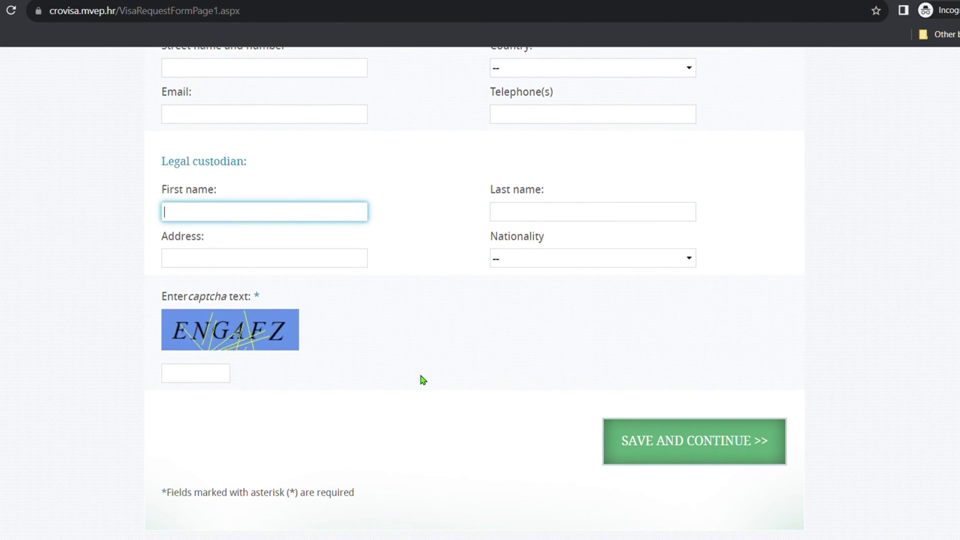
Save the applicant data page, dismiss the serial number notice and select Ordinary passport as the travel document type.
click(669, 452)
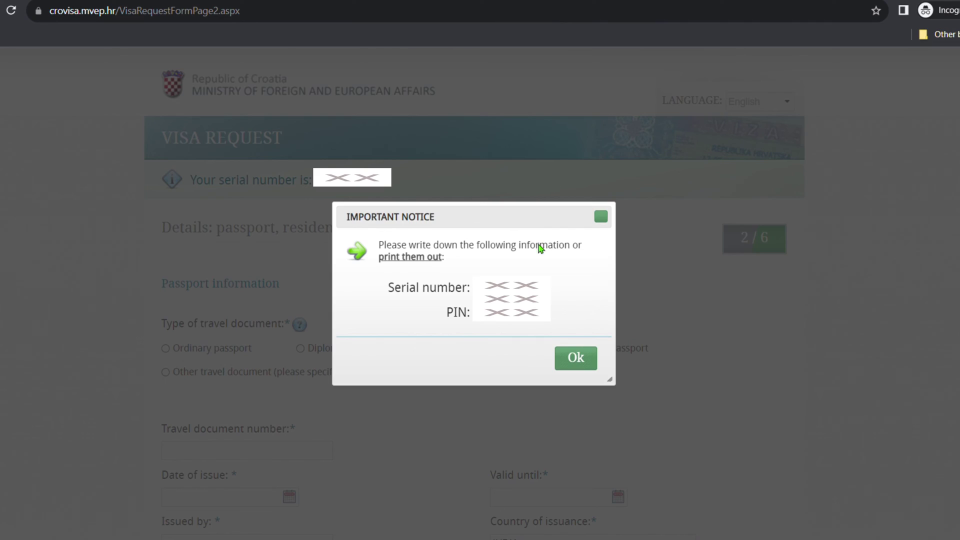
click(571, 359)
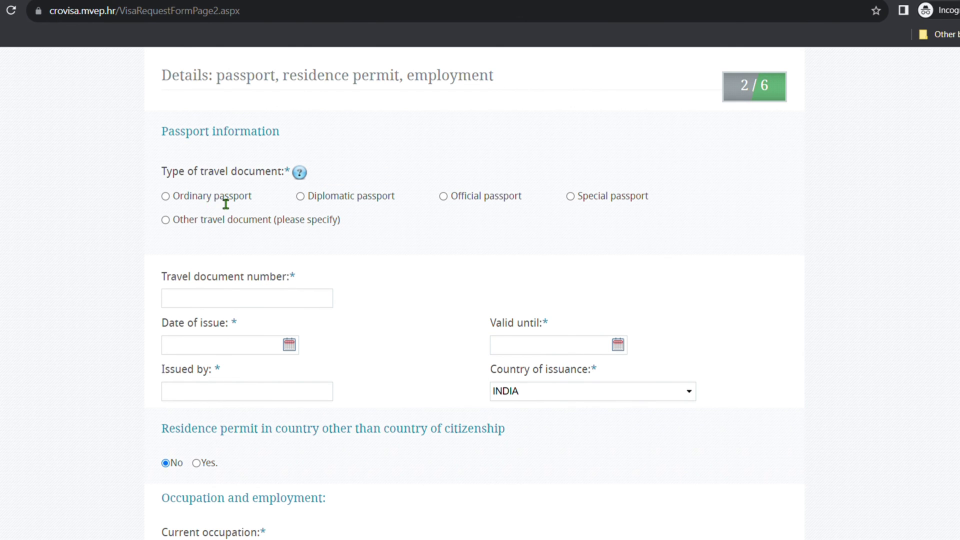
click(165, 196)
click(257, 301)
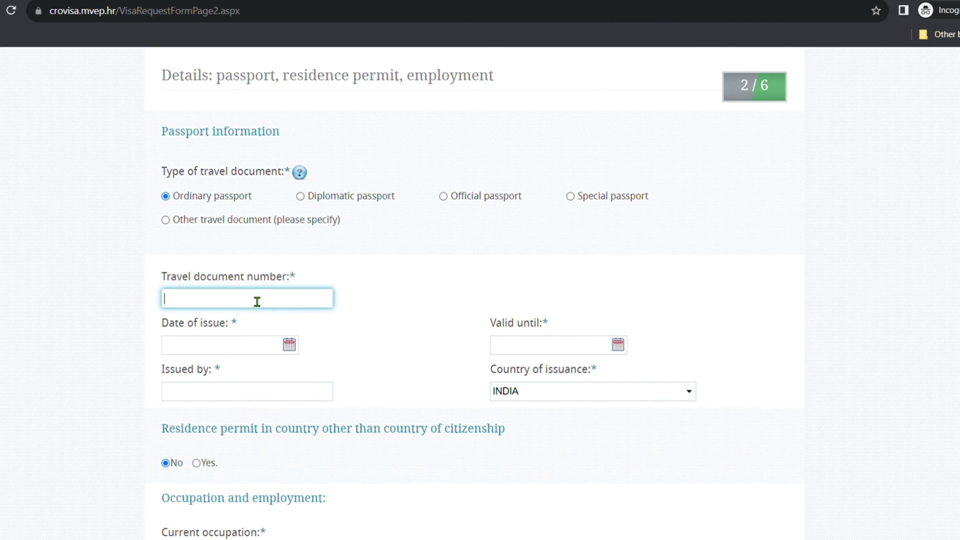
Answer Yes to having a residence permit in a country other than the country of citizenship.
scroll(257, 302, down, 1)
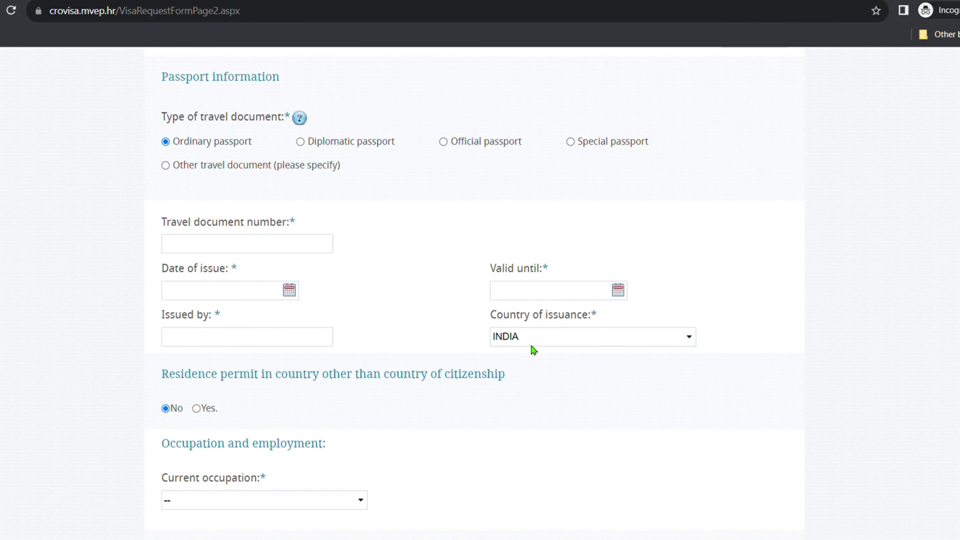
scroll(531, 349, down, 2)
click(196, 279)
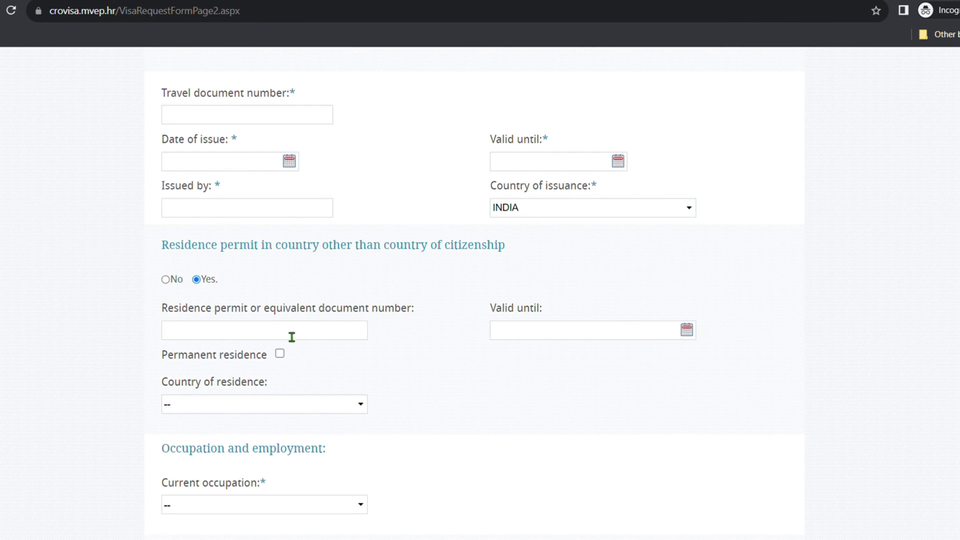
Try the Permanent residence option for the residence permit, then clear it.
click(337, 339)
click(419, 347)
key(Tab)
key(space)
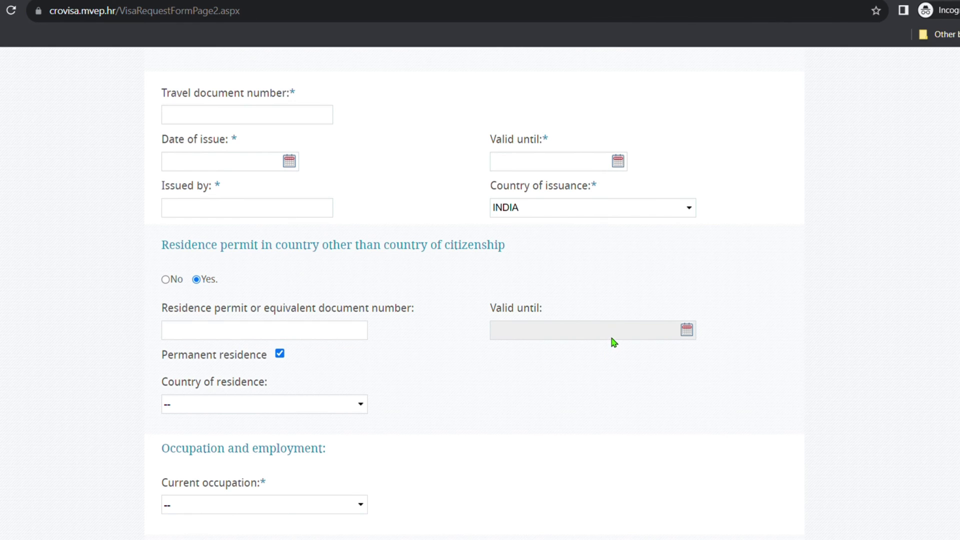
click(280, 354)
Review the residence permit, occupation, employer and school sections, then save the page and continue to the visa details.
scroll(246, 327, down, 2)
scroll(259, 316, down, 1)
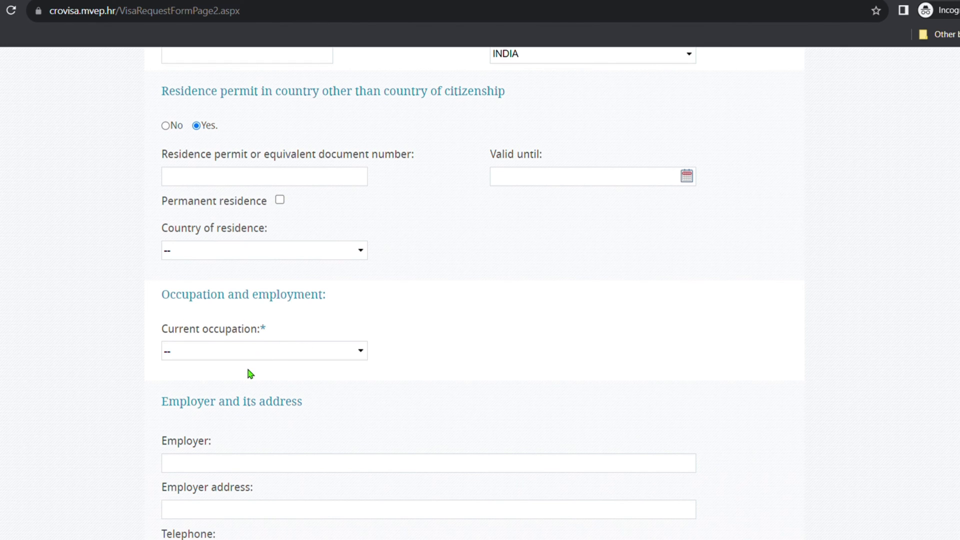
scroll(246, 368, down, 2)
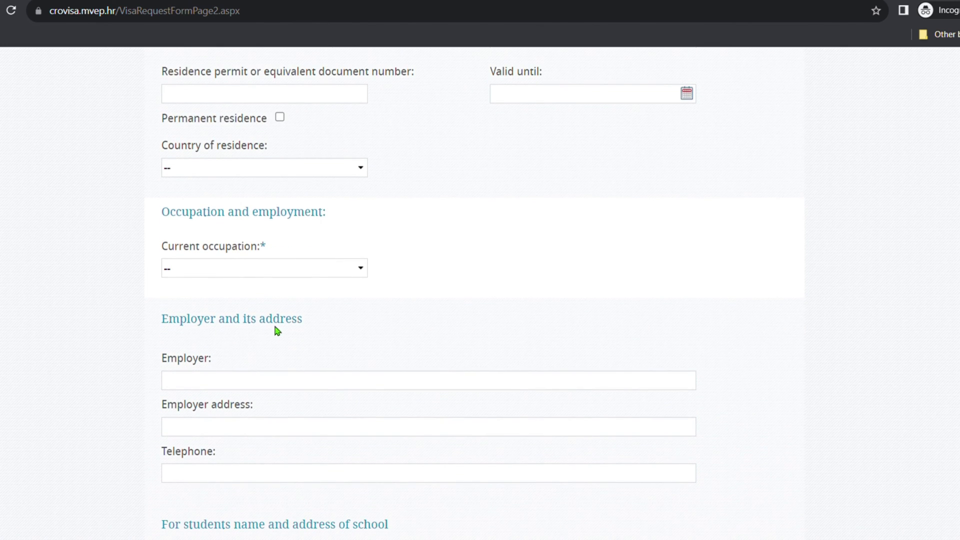
scroll(269, 373, down, 2)
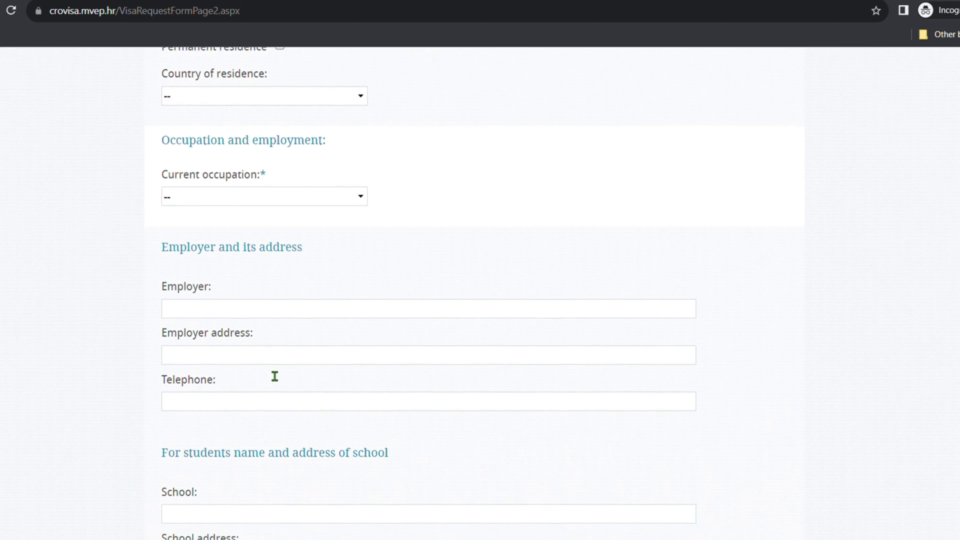
scroll(274, 375, down, 3)
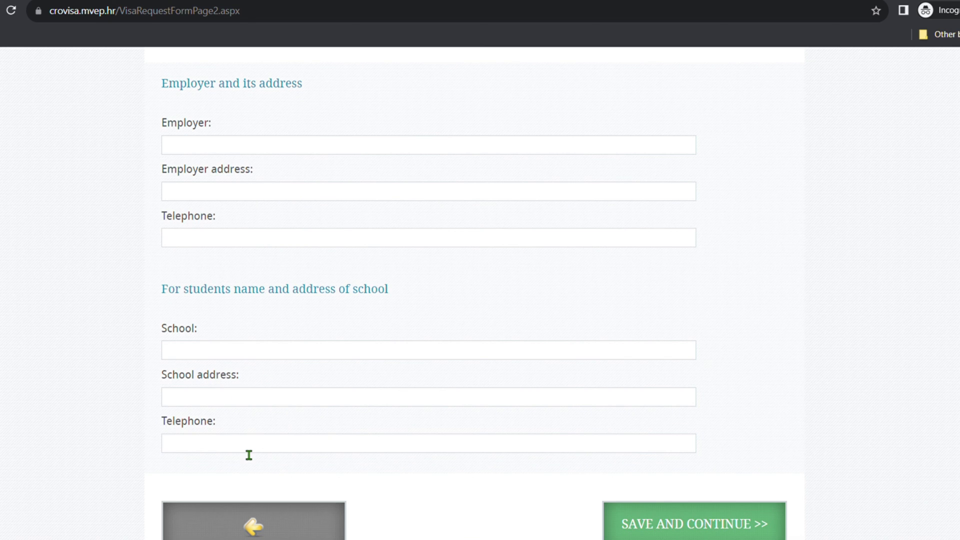
scroll(248, 452, down, 2)
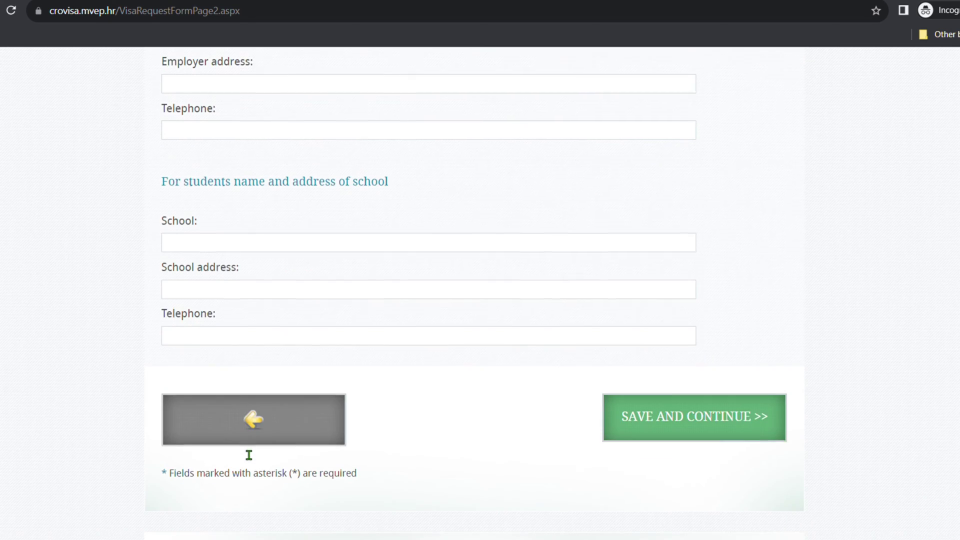
click(699, 439)
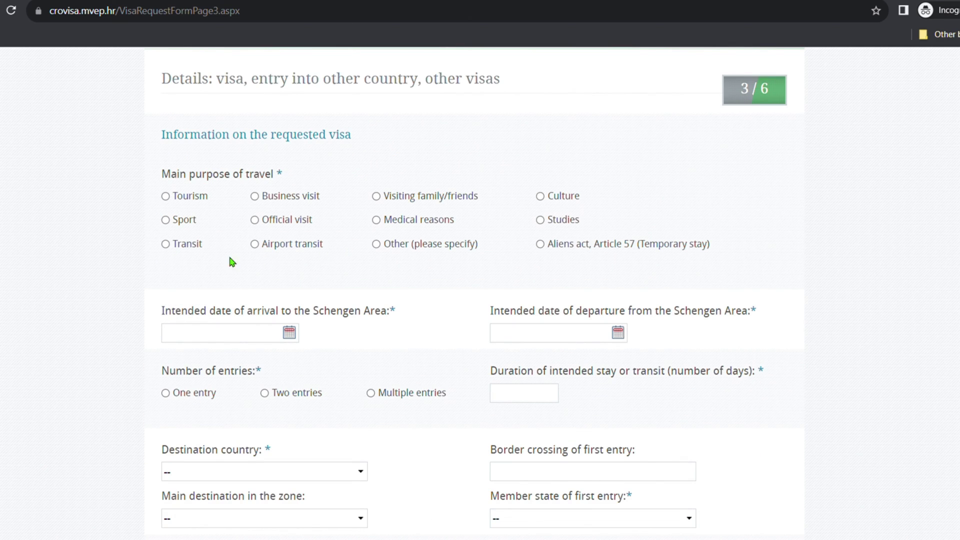
Set the main purpose of travel to Tourism and the member state of first entry to Croatia.
click(166, 196)
scroll(196, 264, down, 1)
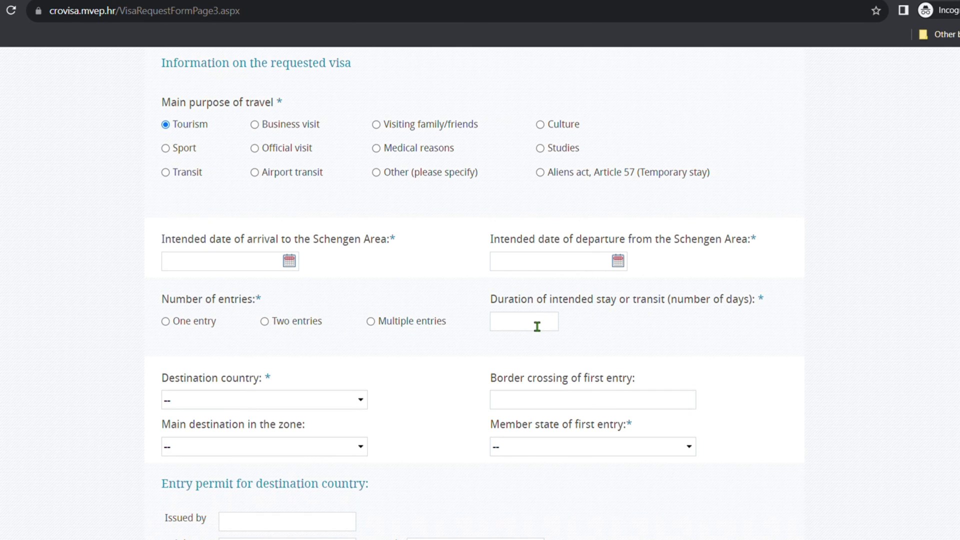
scroll(537, 326, down, 1)
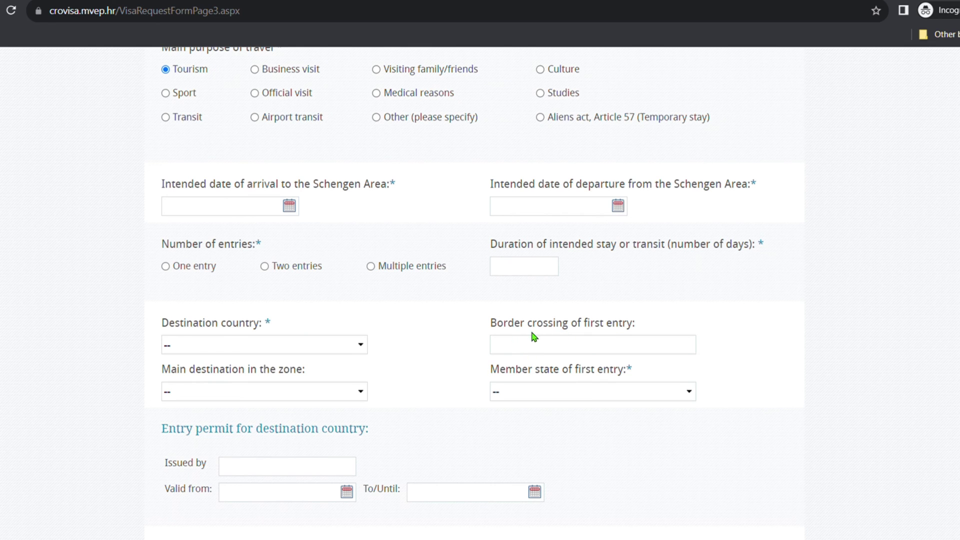
scroll(366, 361, down, 1)
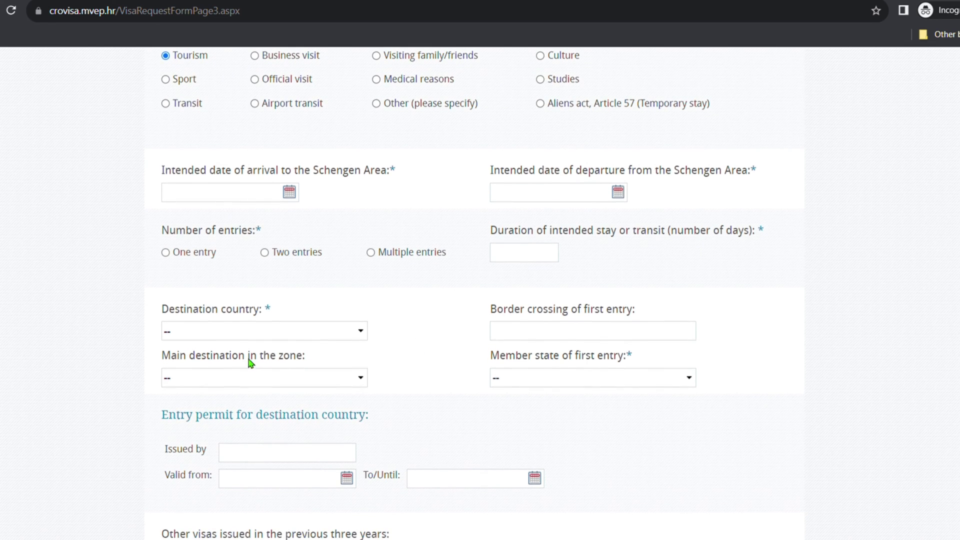
click(569, 383)
scroll(570, 385, down, 1)
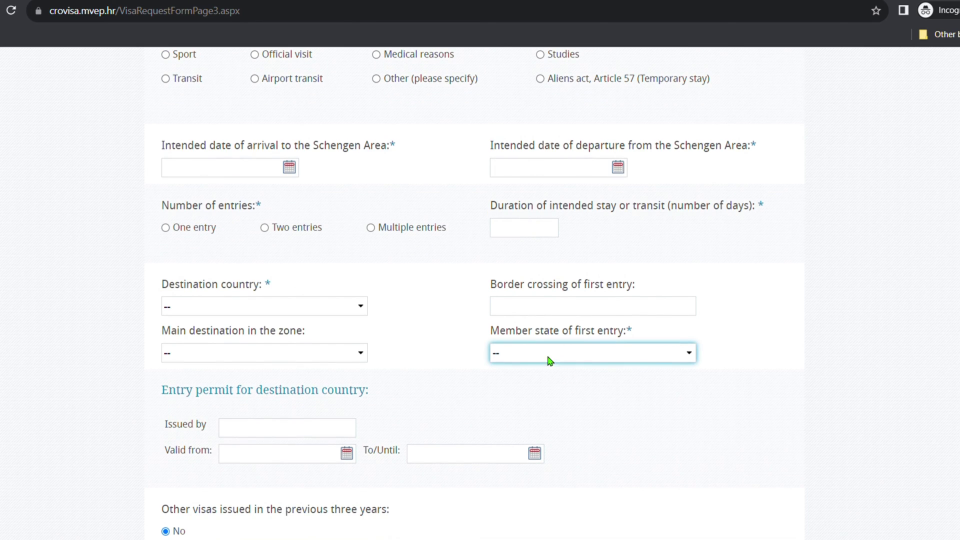
key(c)
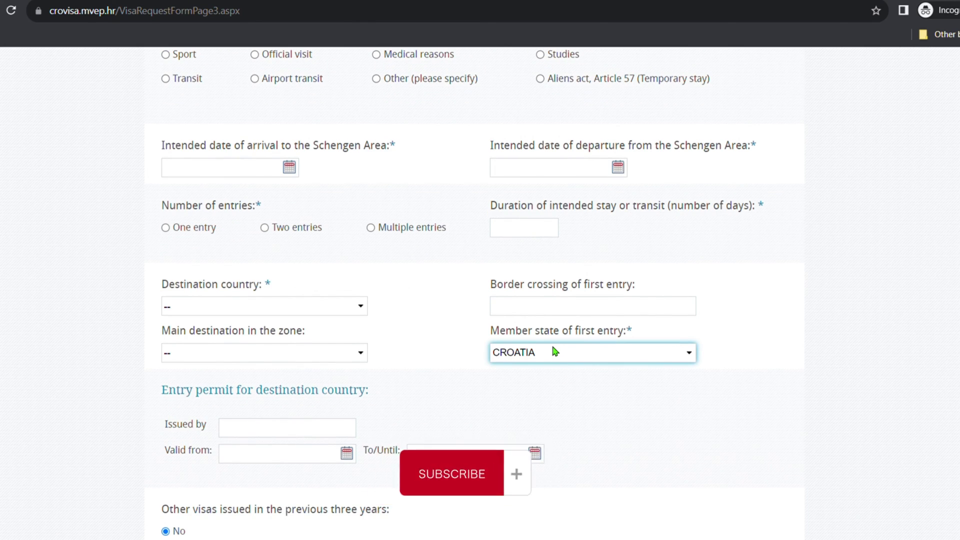
Review the entry permit, other visas and previously collected fingerprints sections, then save the page and continue to the guarantor details.
scroll(553, 351, down, 1)
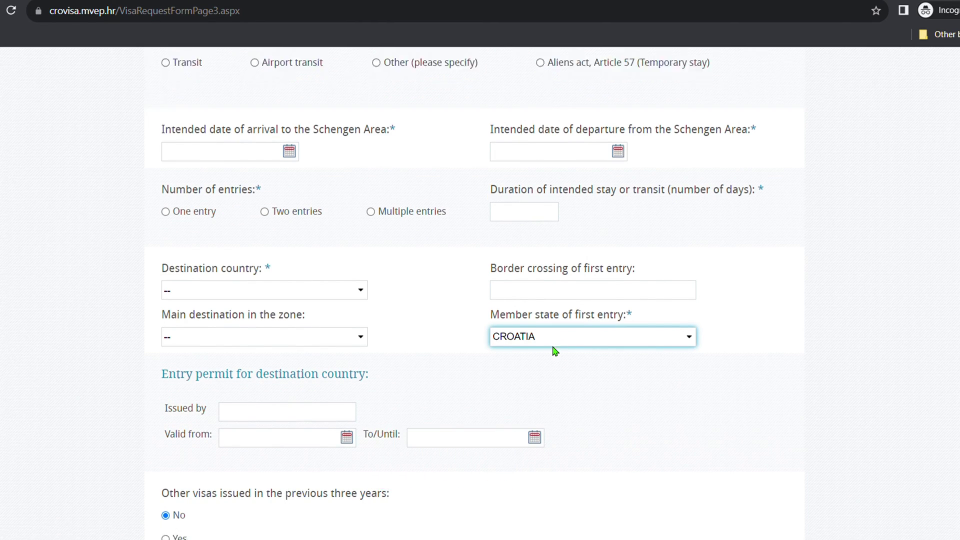
scroll(552, 351, down, 1)
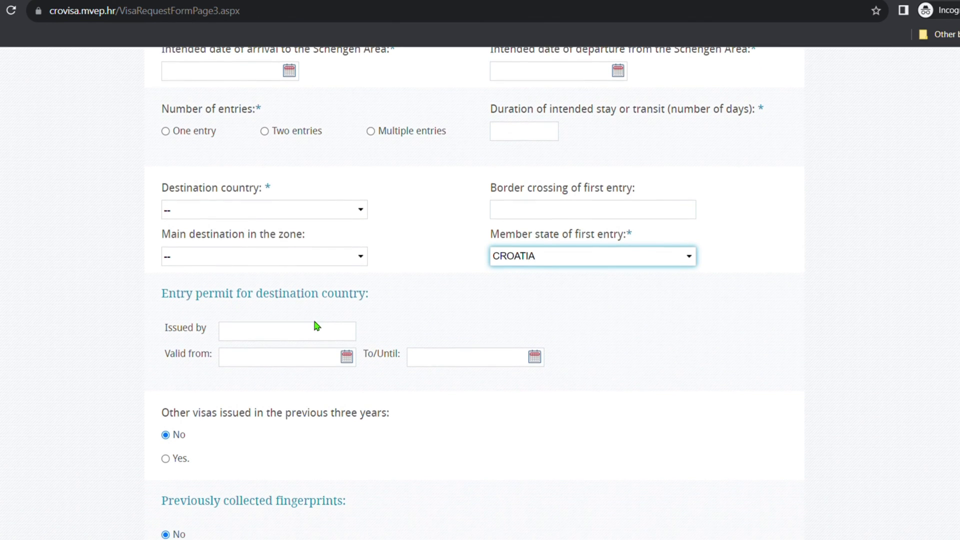
scroll(313, 323, down, 1)
scroll(315, 325, down, 1)
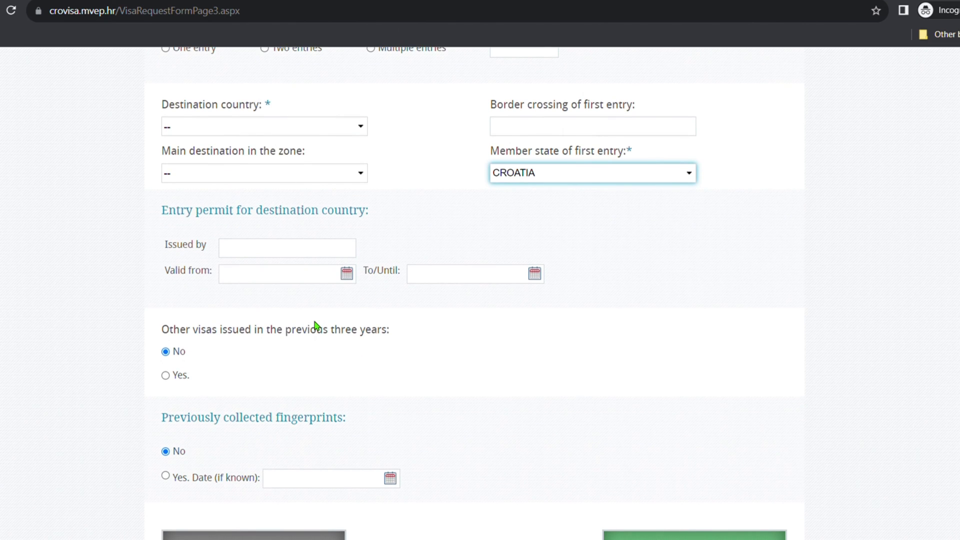
scroll(314, 324, down, 1)
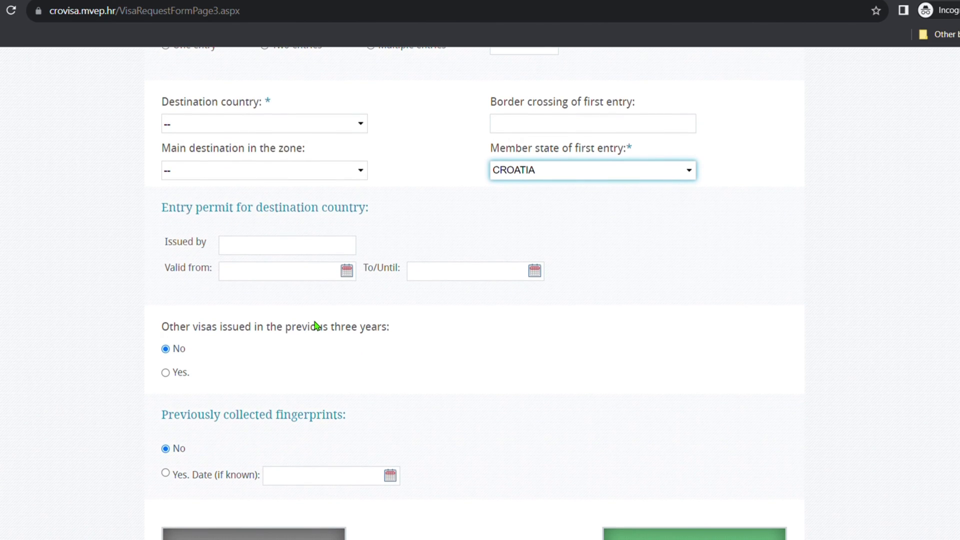
scroll(314, 325, down, 1)
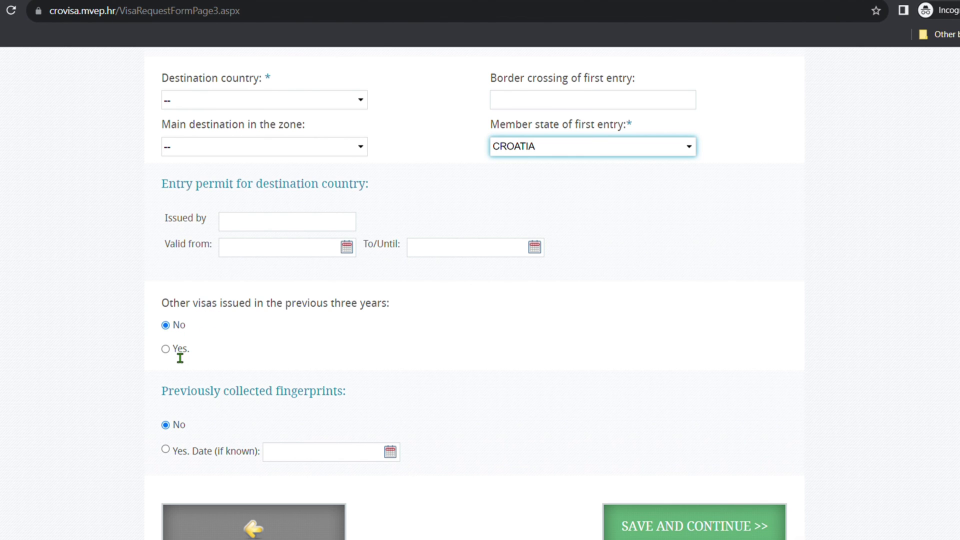
scroll(180, 358, down, 1)
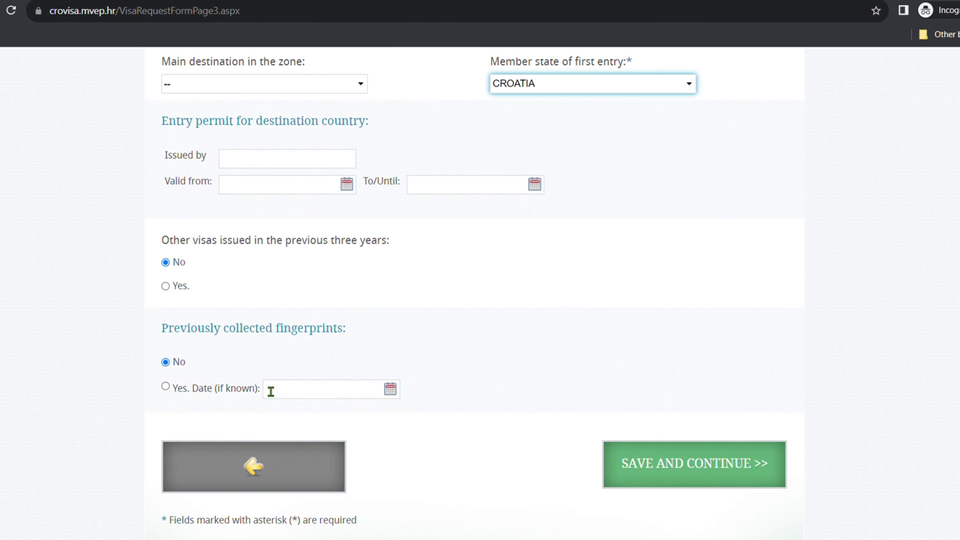
scroll(270, 390, down, 1)
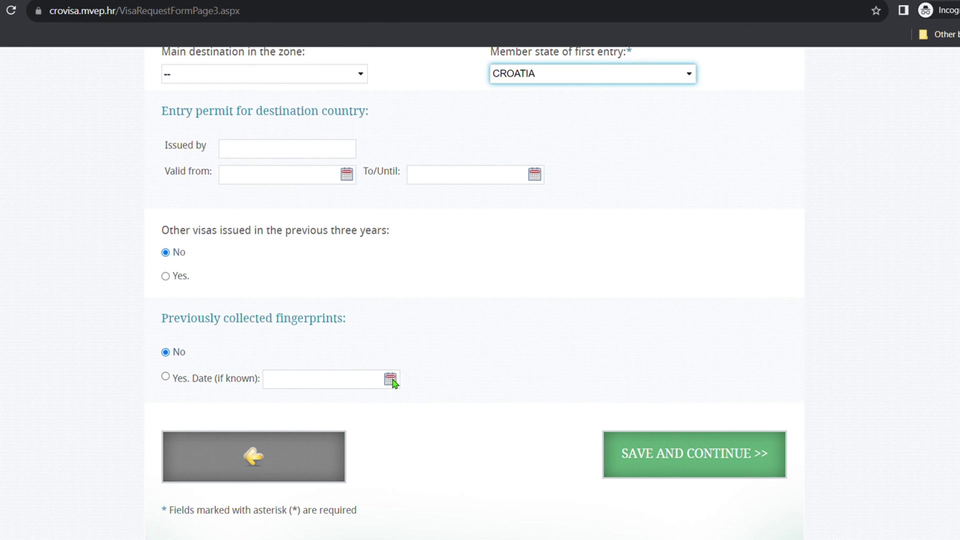
click(664, 452)
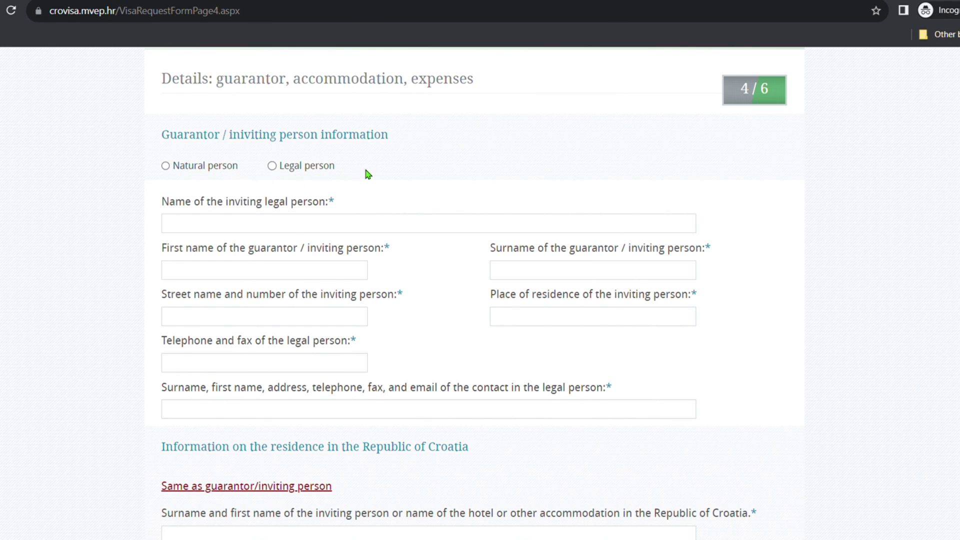
Examine the guarantor or inviting person fields and the information on the residence in the Republic of Croatia.
click(310, 221)
scroll(308, 272, down, 1)
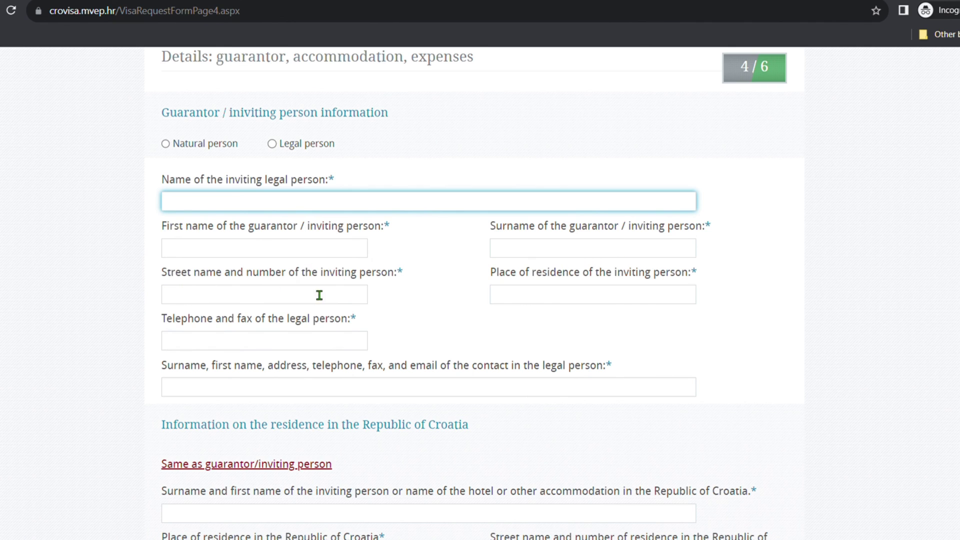
scroll(305, 328, down, 1)
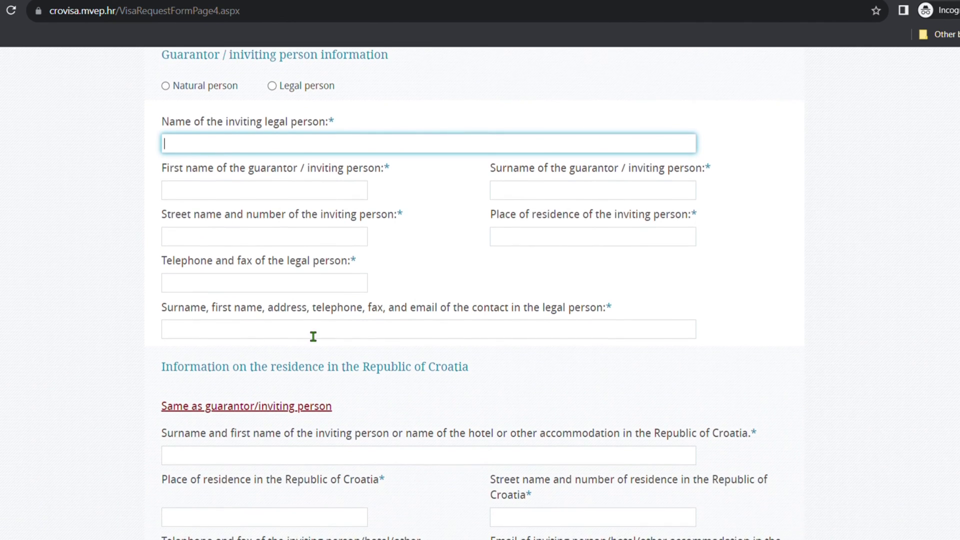
scroll(541, 313, up, 1)
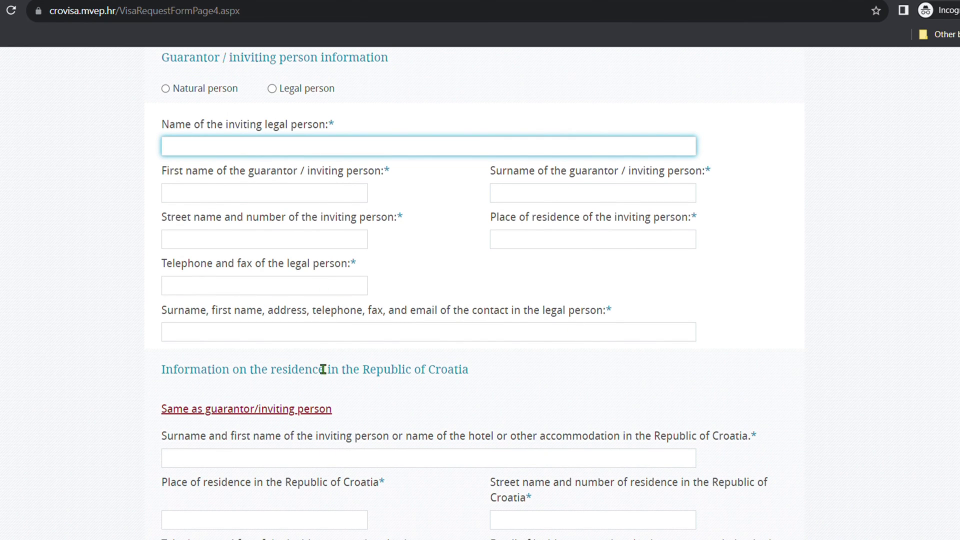
scroll(370, 461, down, 2)
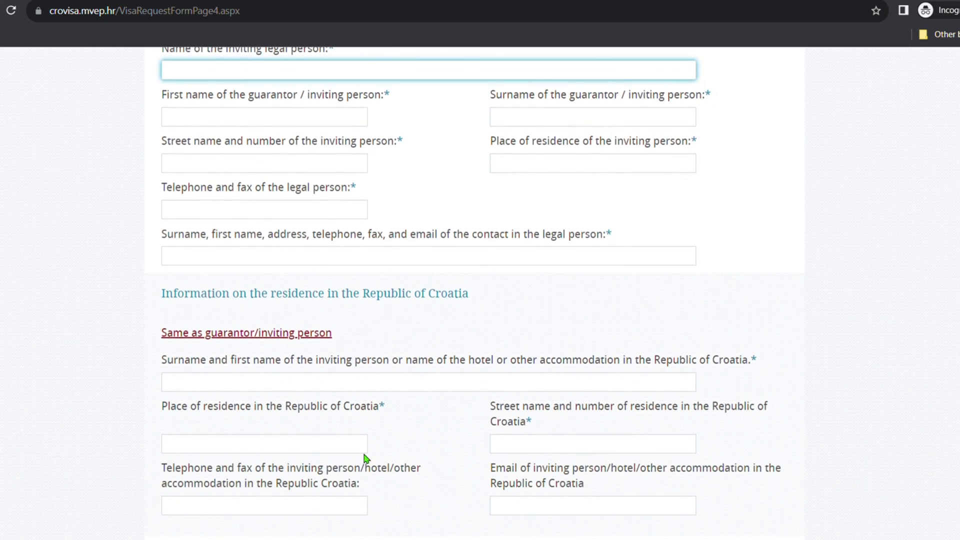
scroll(371, 462, down, 1)
scroll(371, 461, down, 1)
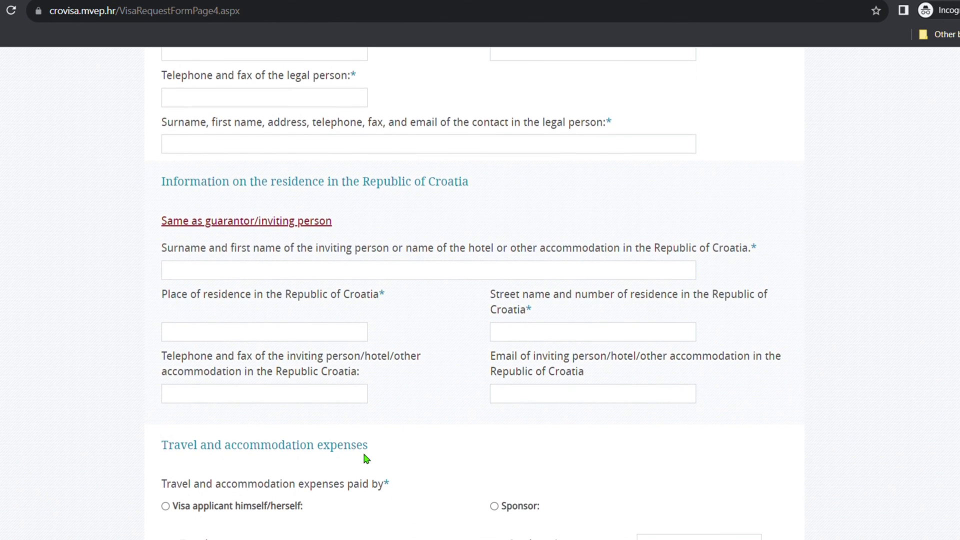
Have the applicant pay the expenses with cash, credit cards, accommodation paid in advance and transport paid in advance, then save the page.
scroll(363, 455, down, 4)
click(165, 269)
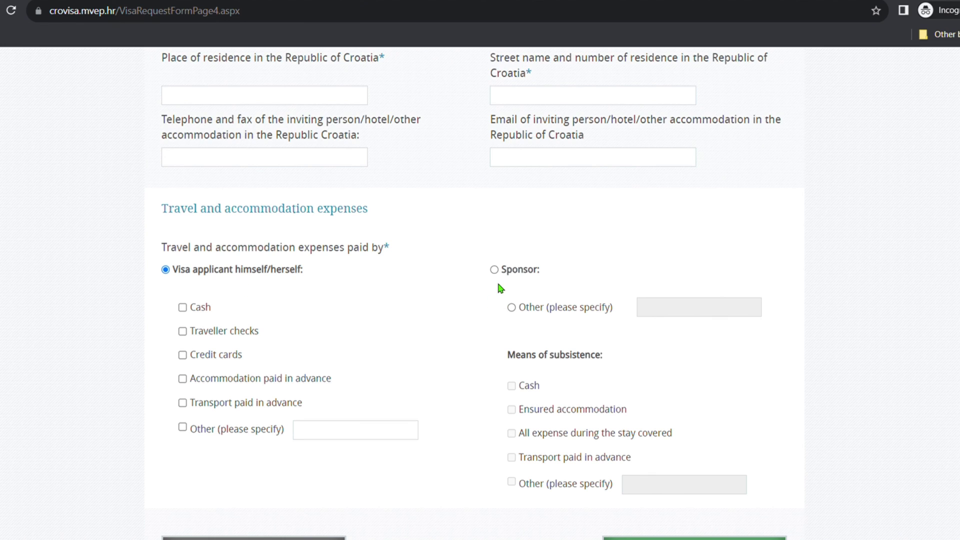
click(182, 307)
click(183, 356)
click(183, 379)
scroll(557, 336, down, 2)
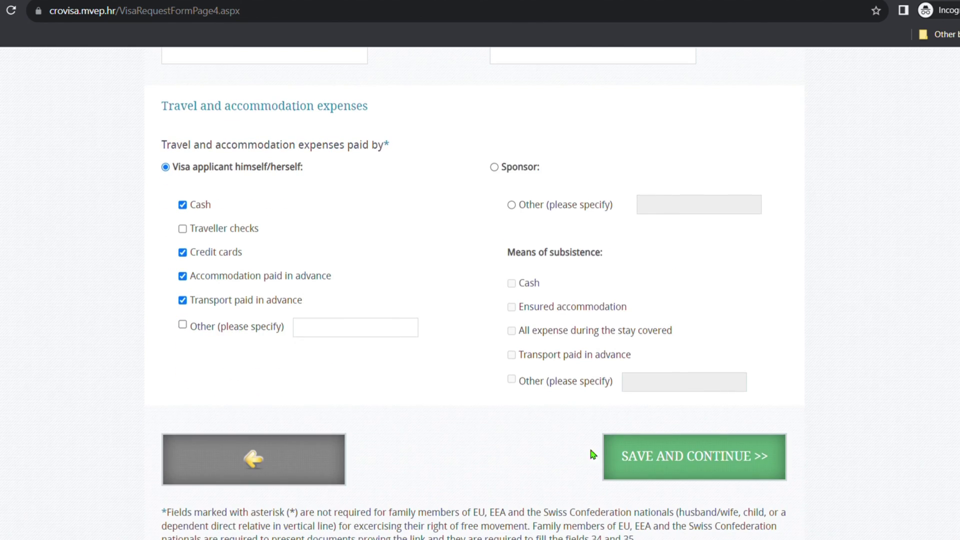
click(669, 460)
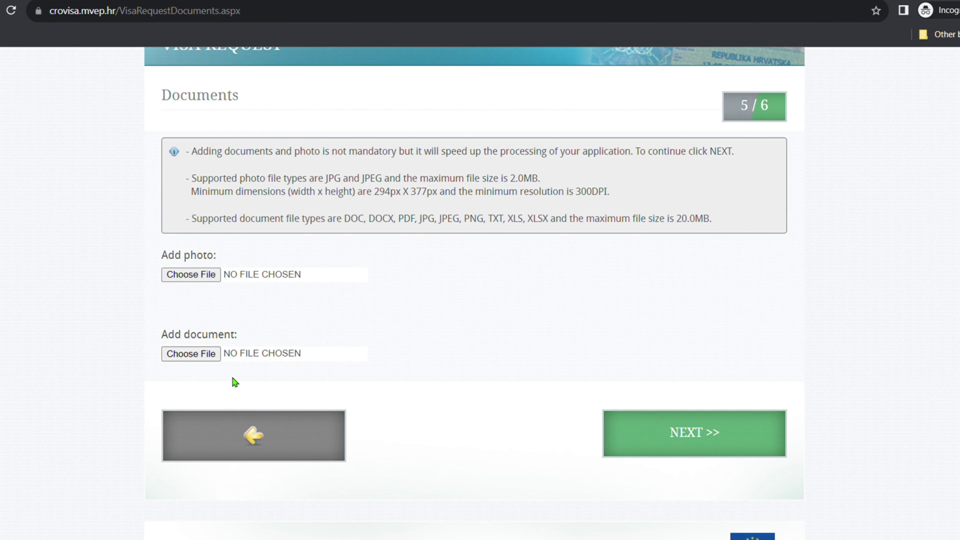
Continue past the documents page without adding files and finalize the application from the EU/EEA/Swiss family member page.
click(692, 445)
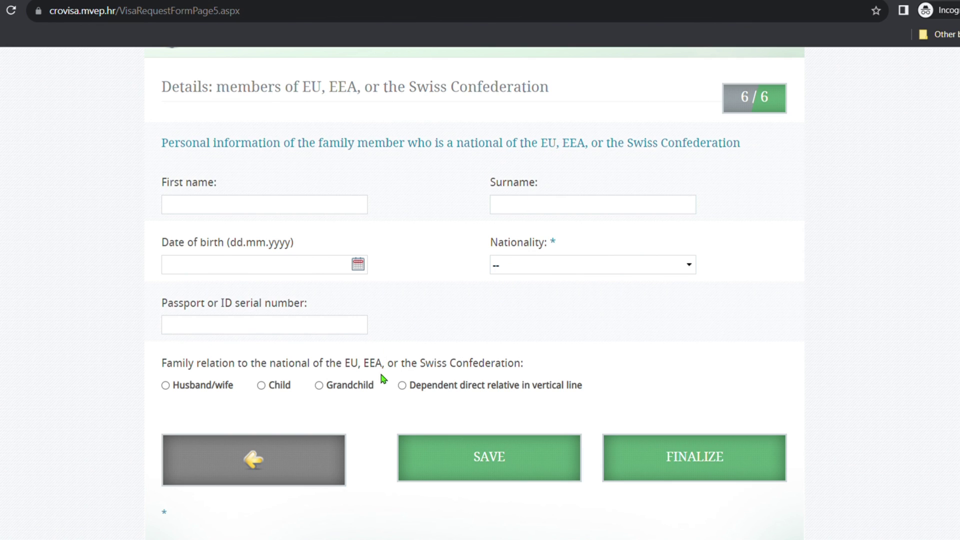
click(690, 458)
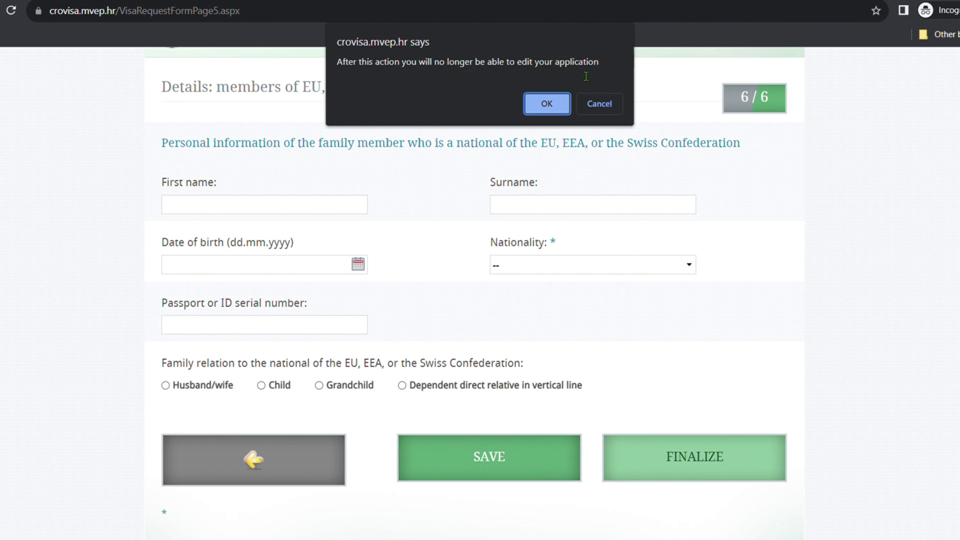